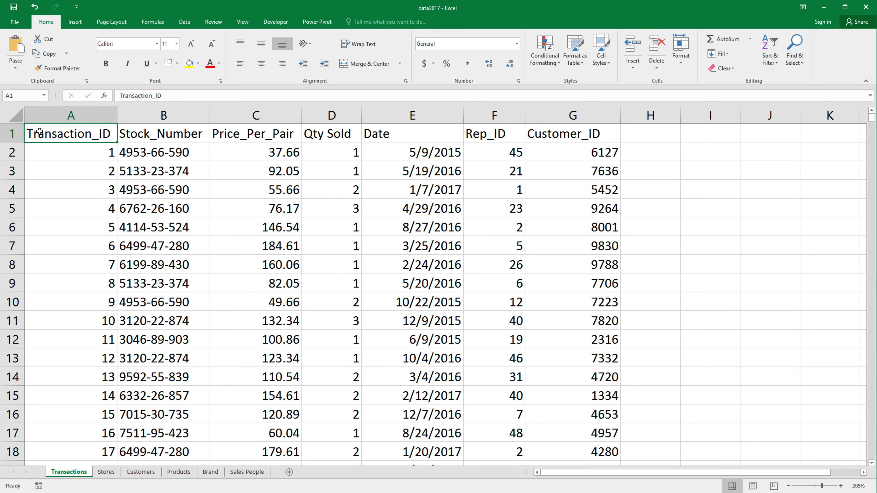
# Step: Compare the Stock_Number columns of Products and Transactions and inspect the Brand, Cost and Size values
pyautogui.keyDown('ctrl'); pyautogui.scroll(-1, 46, 145); pyautogui.keyUp('ctrl')
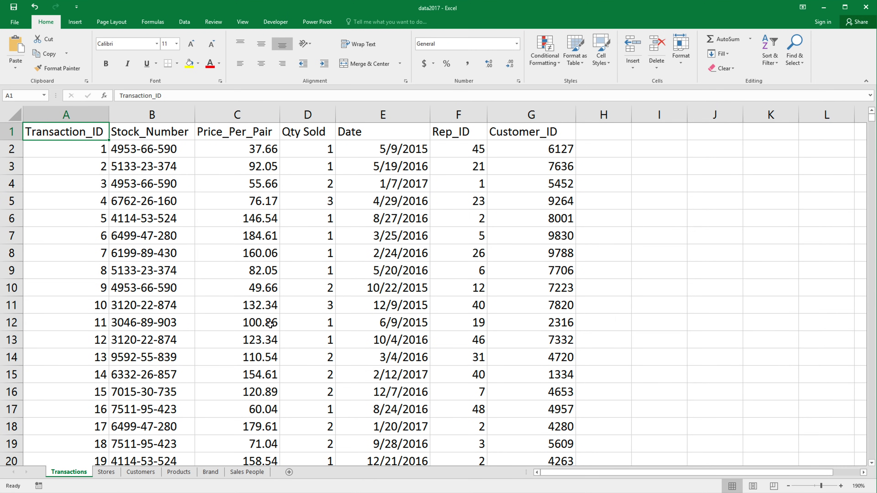
pyautogui.click(179, 472)
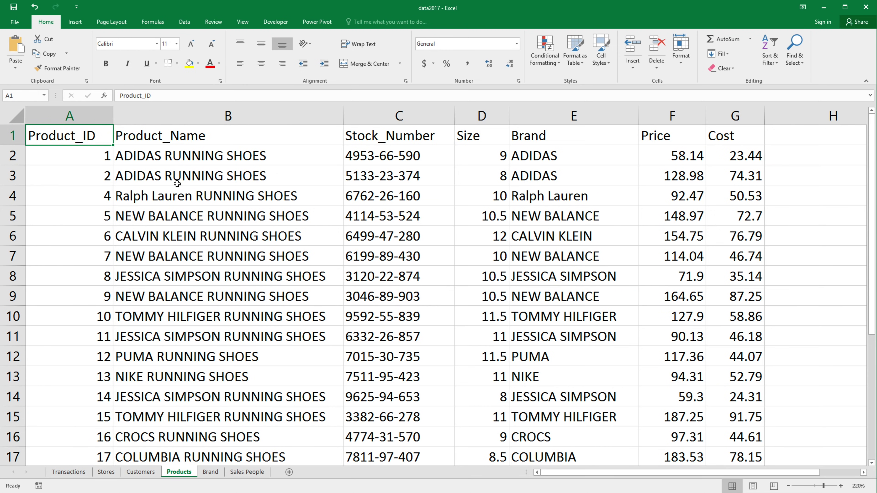
pyautogui.click(376, 110)
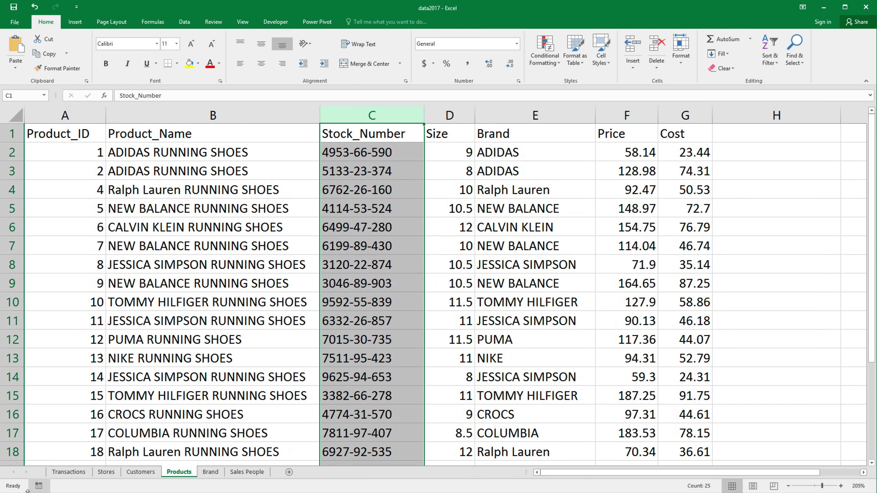
pyautogui.click(63, 474)
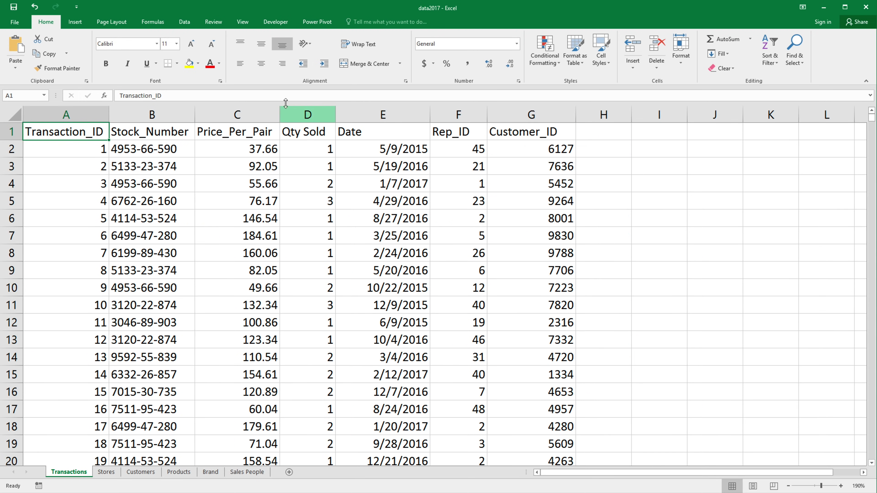
pyautogui.click(161, 111)
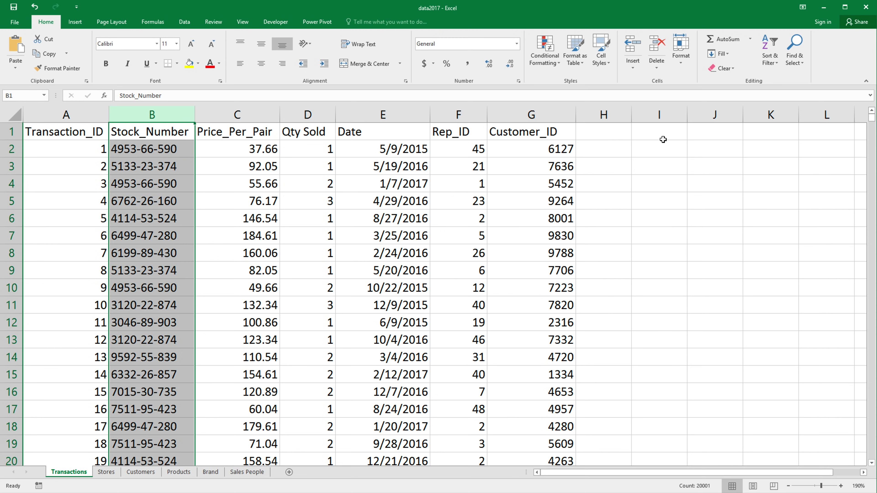
pyautogui.click(178, 473)
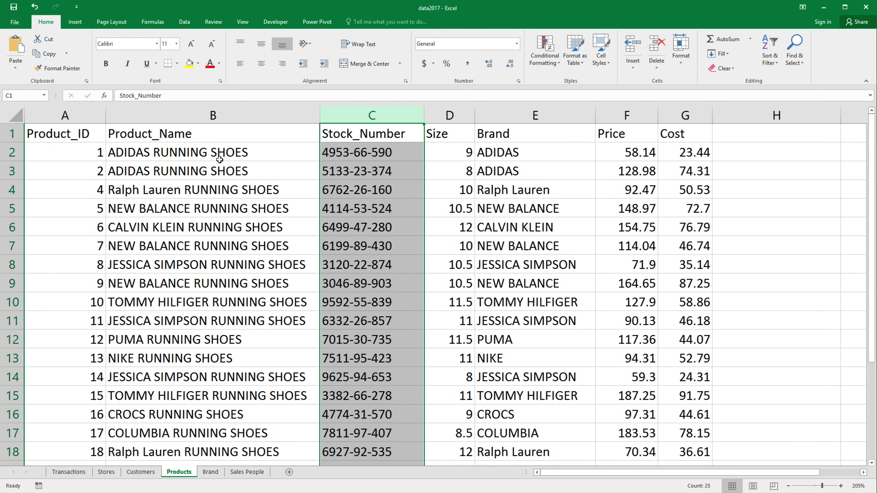
pyautogui.click(509, 146)
pyautogui.moveTo(509, 147); pyautogui.dragTo(567, 257)
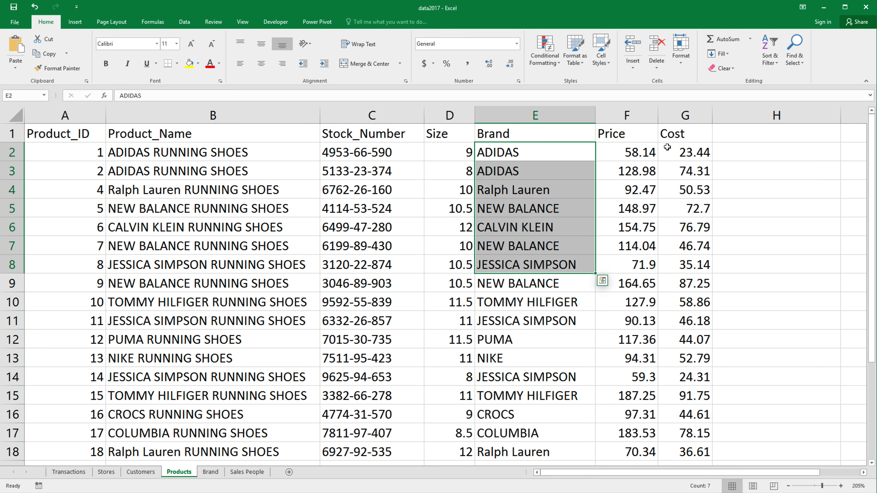
pyautogui.moveTo(670, 147); pyautogui.dragTo(687, 265)
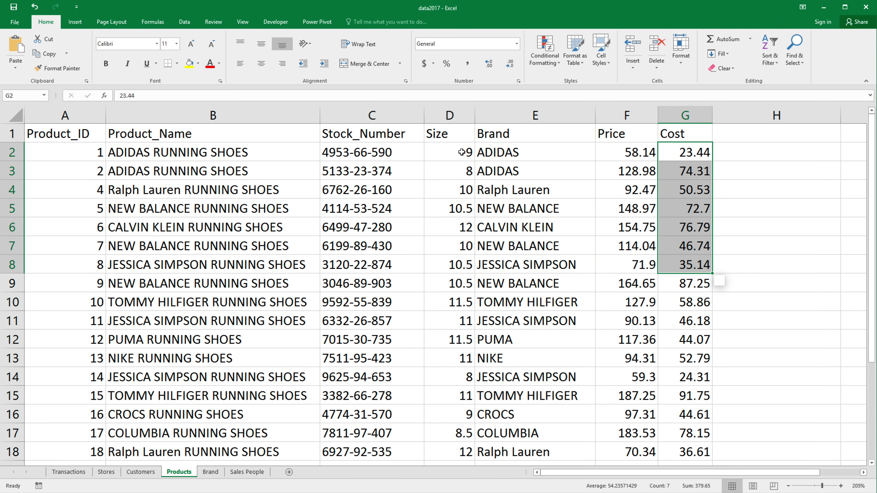
pyautogui.moveTo(461, 153); pyautogui.dragTo(461, 264)
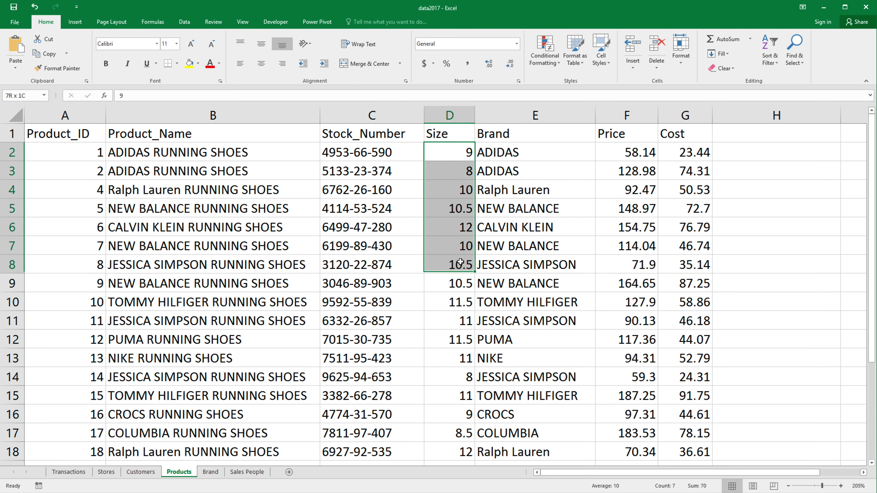
pyautogui.click(297, 155)
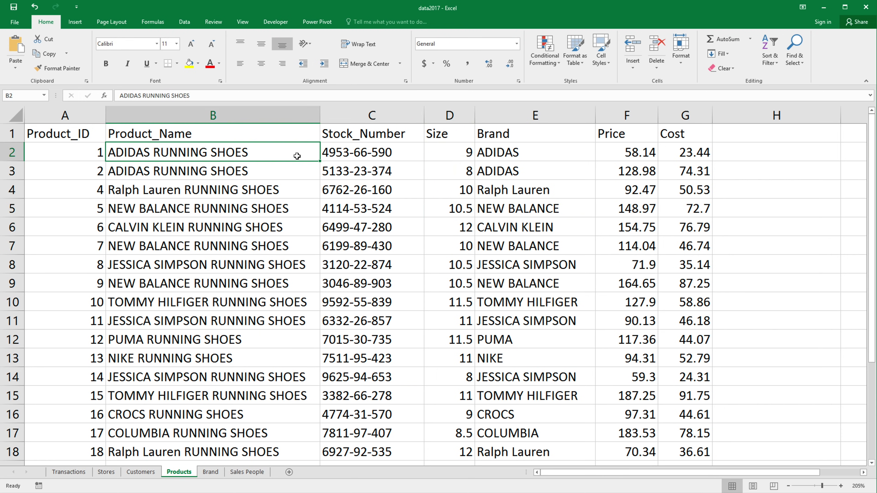
pyautogui.click(75, 475)
# Step: Enter =VLOOKUP(B2,Products!$C:$G,3,0) in H2 to fetch the sale's brand
pyautogui.click(594, 147)
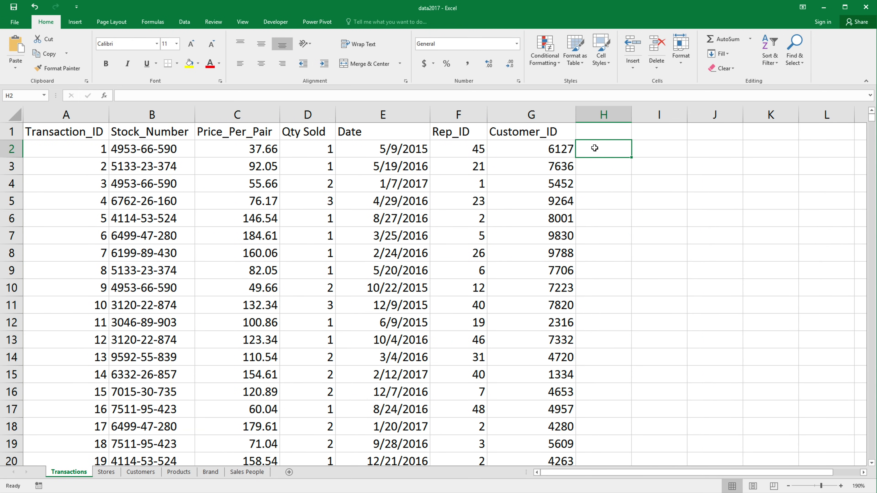
pyautogui.write('=vl')
pyautogui.press('Tab')
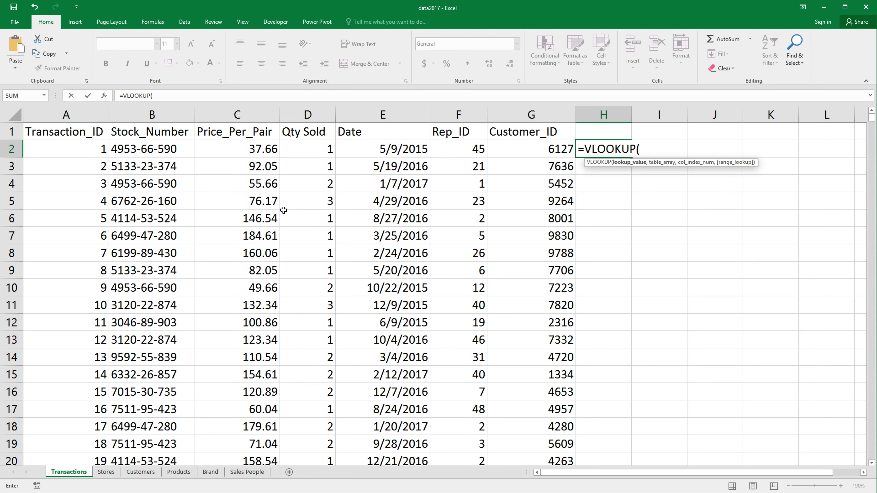
pyautogui.click(132, 148)
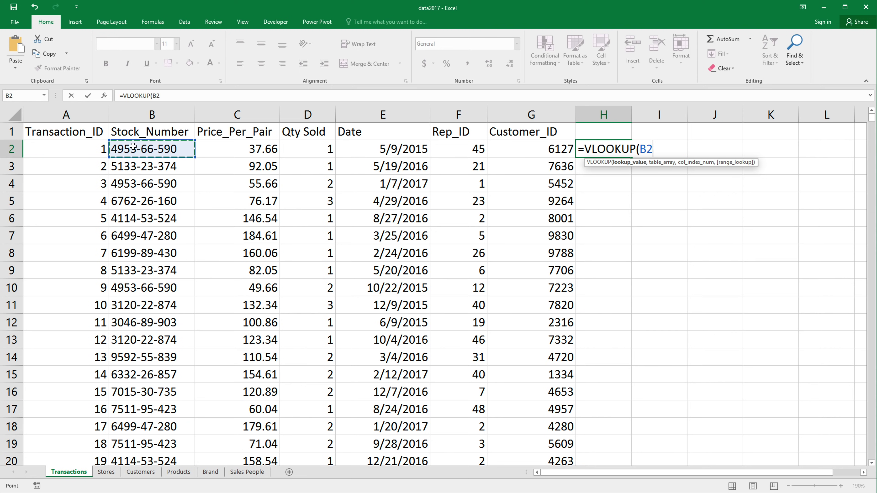
pyautogui.write(',')
pyautogui.click(184, 472)
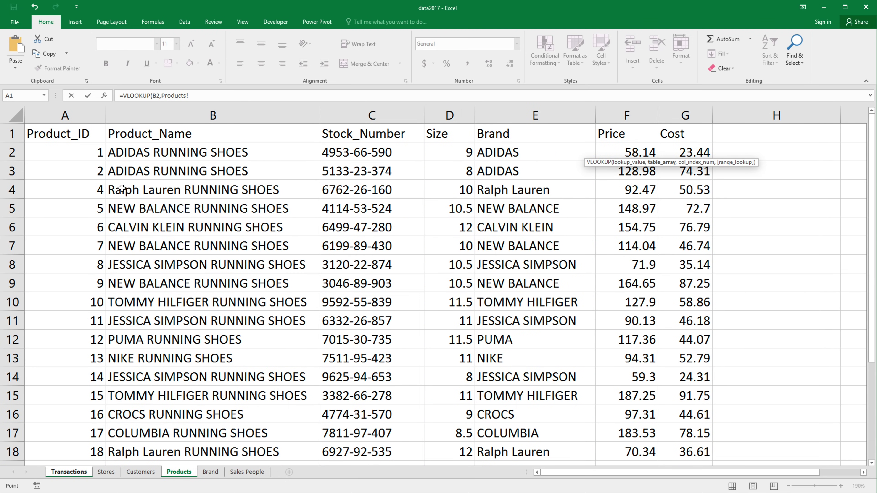
pyautogui.click(89, 110)
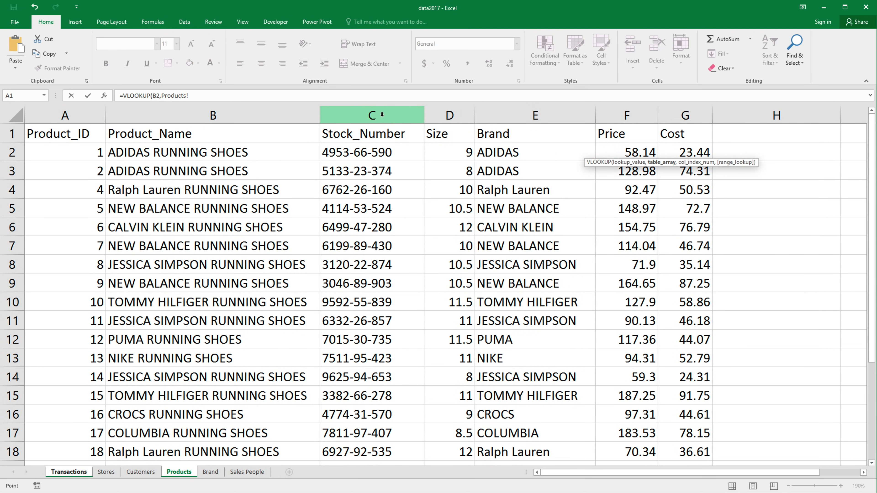
pyautogui.moveTo(382, 115); pyautogui.dragTo(676, 114)
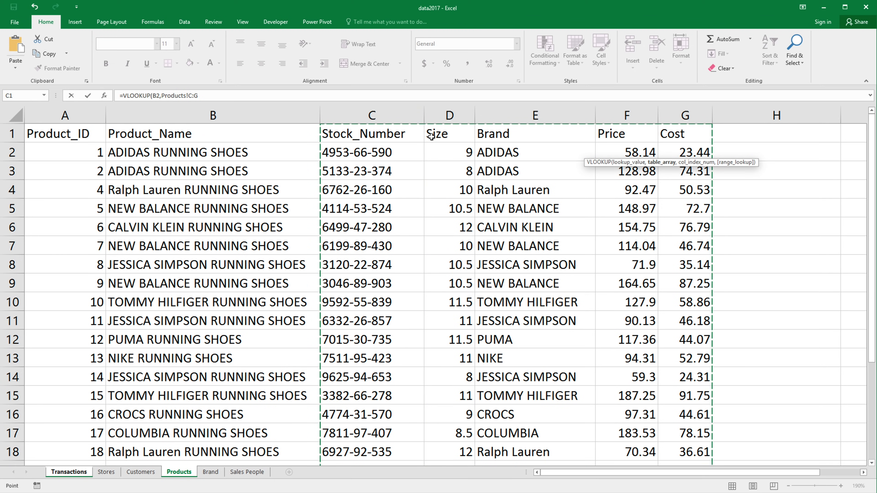
pyautogui.press('F4')
pyautogui.write(',')
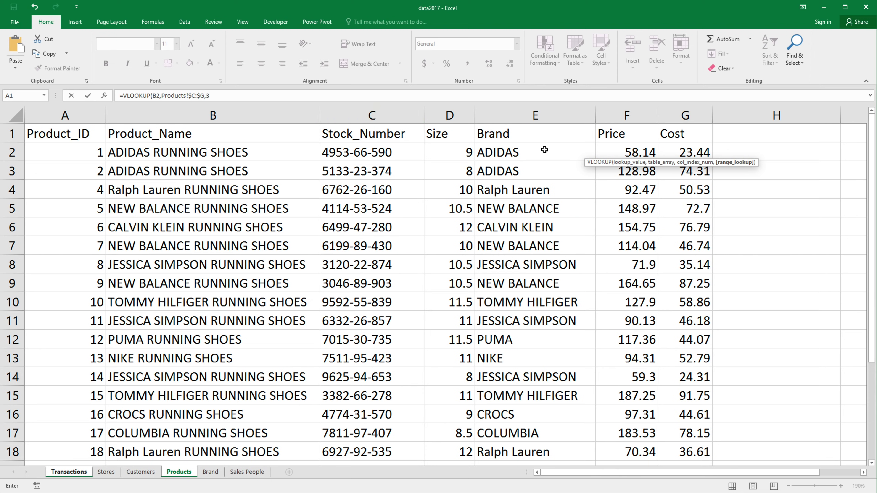
pyautogui.write('3,0)')
pyautogui.press('Return')
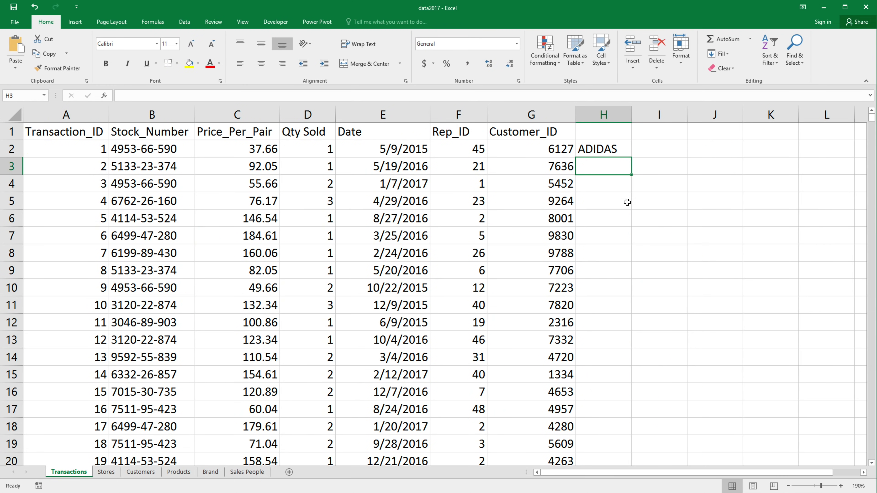
# Step: Fill the brand formula down column H and review it in H2
pyautogui.click(619, 151)
pyautogui.doubleClick(631, 159)
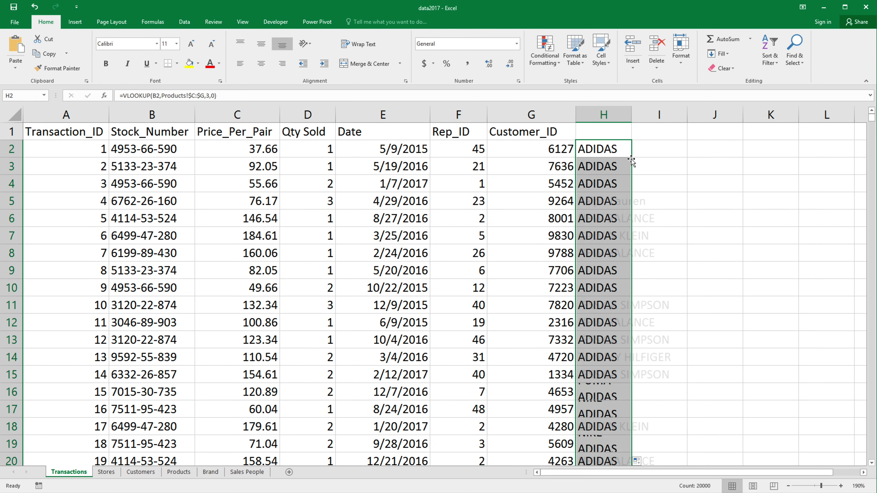
pyautogui.doubleClick(603, 149)
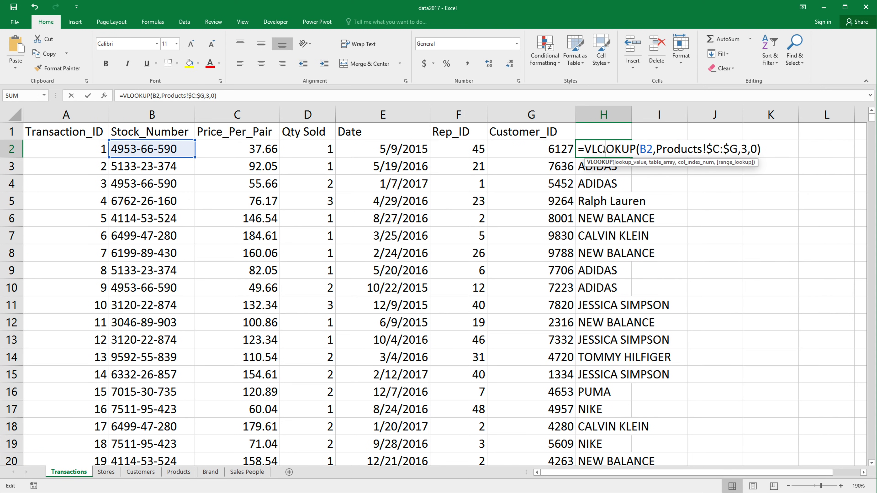
pyautogui.moveTo(576, 149); pyautogui.dragTo(834, 144)
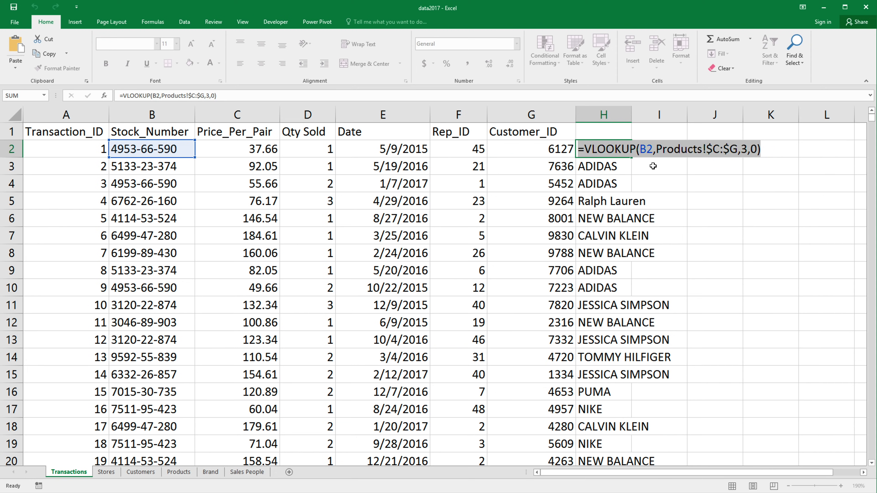
# Step: Enter =VLOOKUP(B2,Products!$C:$G,5,0) in I2 for cost and fill it down column I
pyautogui.press('Escape')
pyautogui.click(654, 154)
pyautogui.write('=VLOOKUP(')
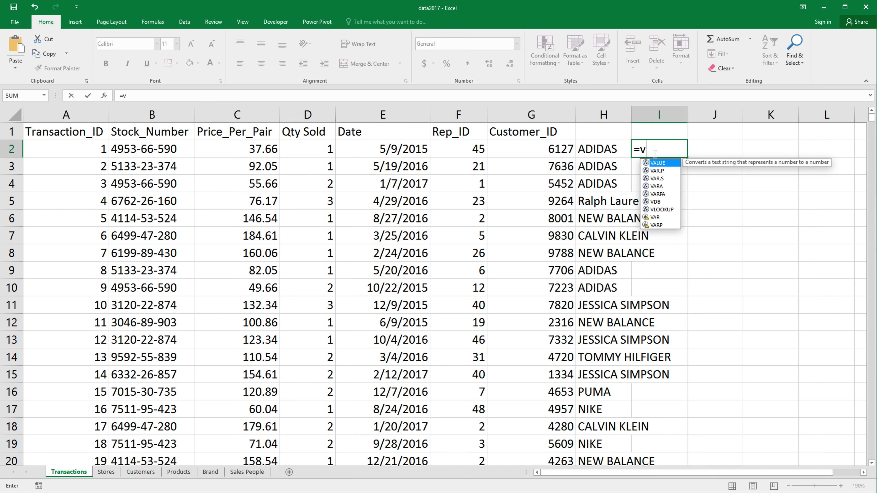
pyautogui.click(168, 152)
pyautogui.write(',')
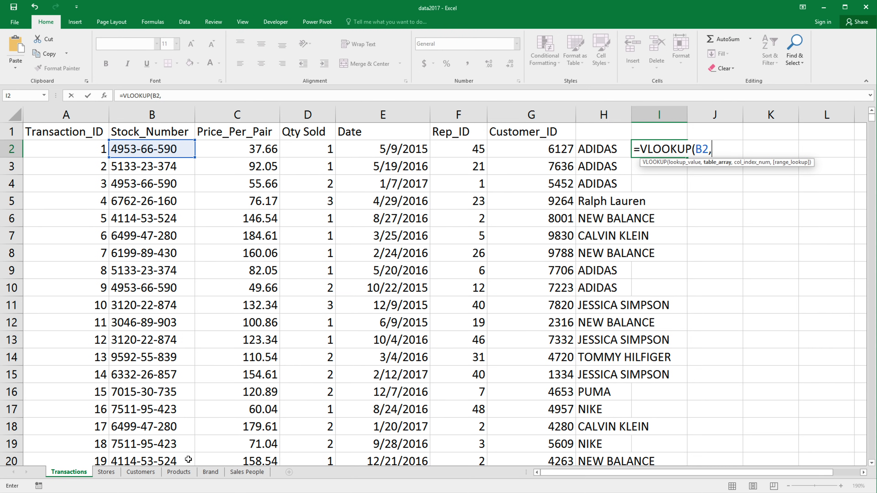
pyautogui.click(179, 472)
pyautogui.moveTo(356, 120); pyautogui.dragTo(672, 98)
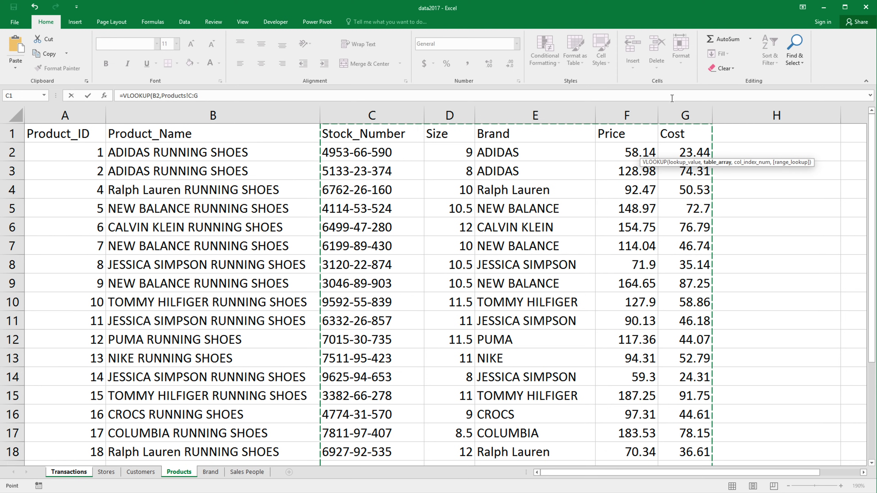
pyautogui.press('F4')
pyautogui.write(',')
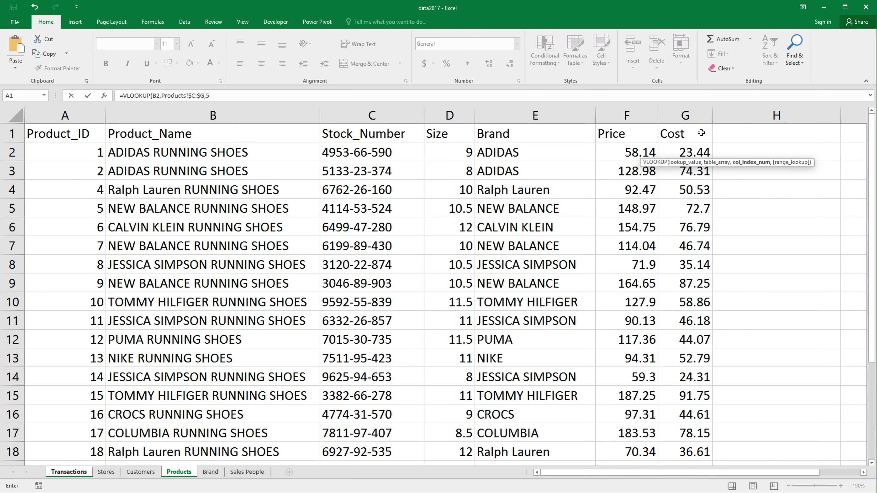
pyautogui.write('5,')
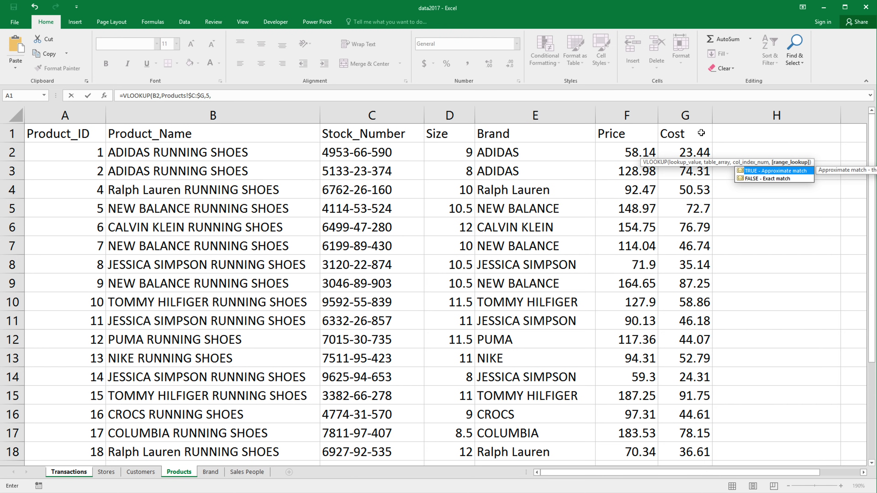
pyautogui.write('0')
pyautogui.press('Return')
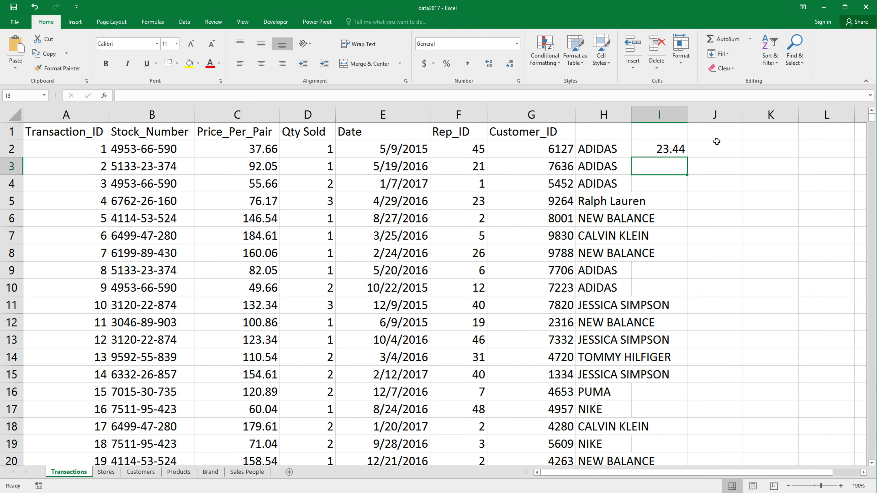
pyautogui.click(677, 155)
pyautogui.doubleClick(687, 158)
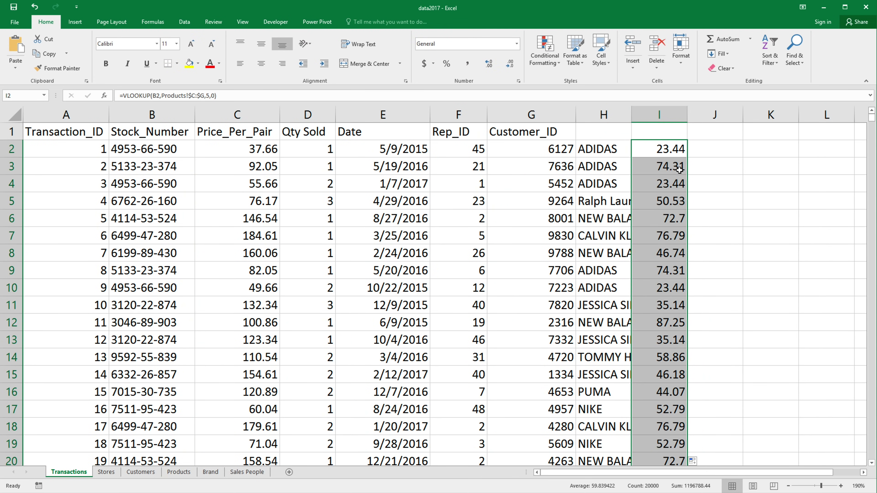
# Step: Compare the first Rep_ID values in Transactions with those on the Sales People sheet
pyautogui.click(183, 473)
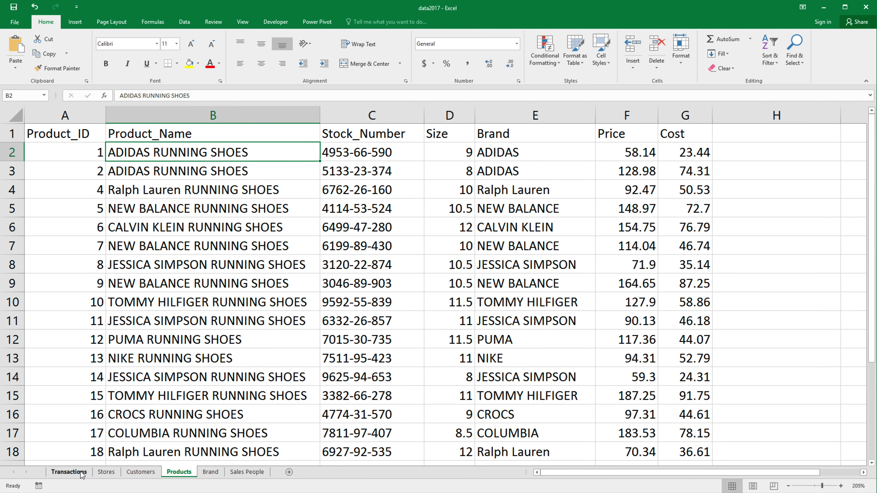
pyautogui.click(69, 471)
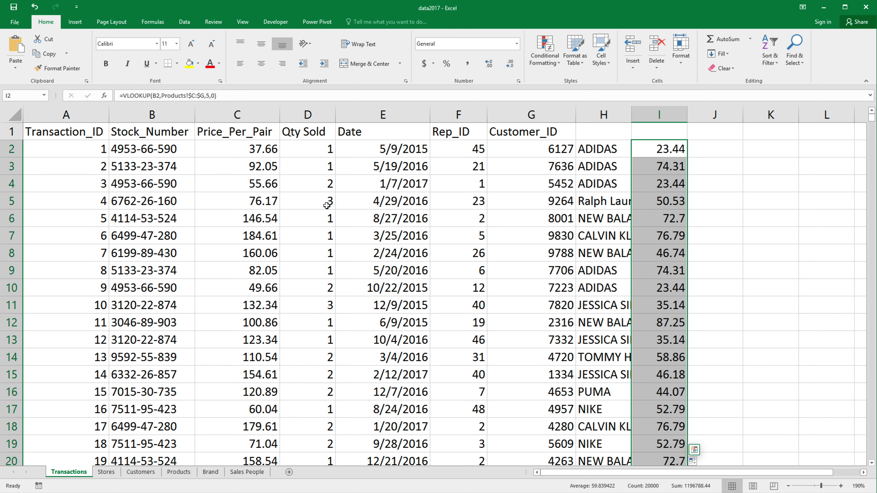
pyautogui.click(250, 473)
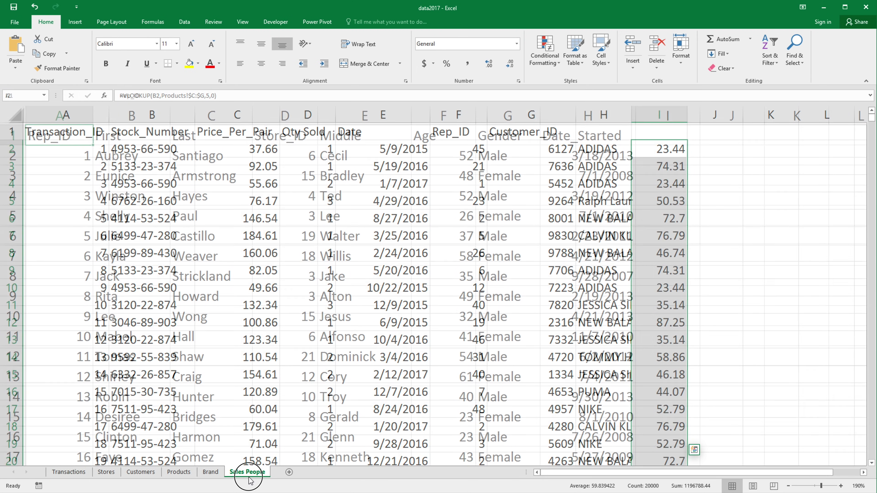
pyautogui.moveTo(56, 157); pyautogui.dragTo(74, 356)
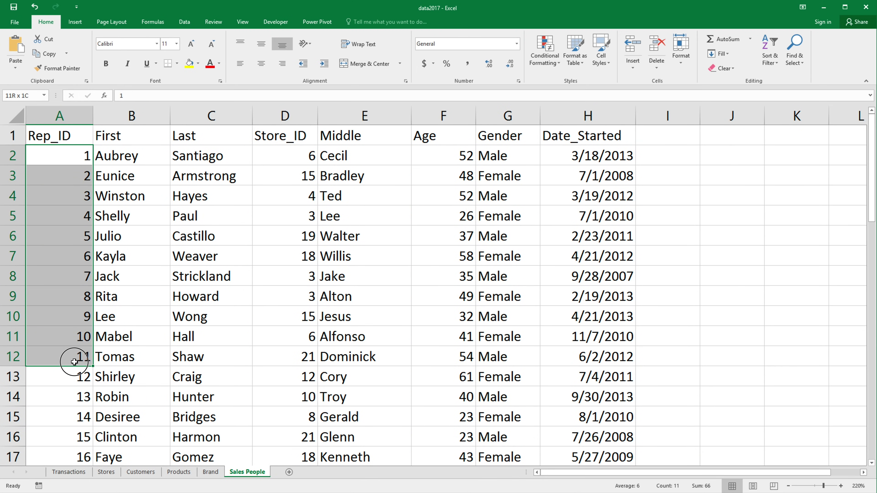
pyautogui.click(85, 473)
pyautogui.moveTo(479, 149); pyautogui.dragTo(479, 340)
pyautogui.click(461, 151)
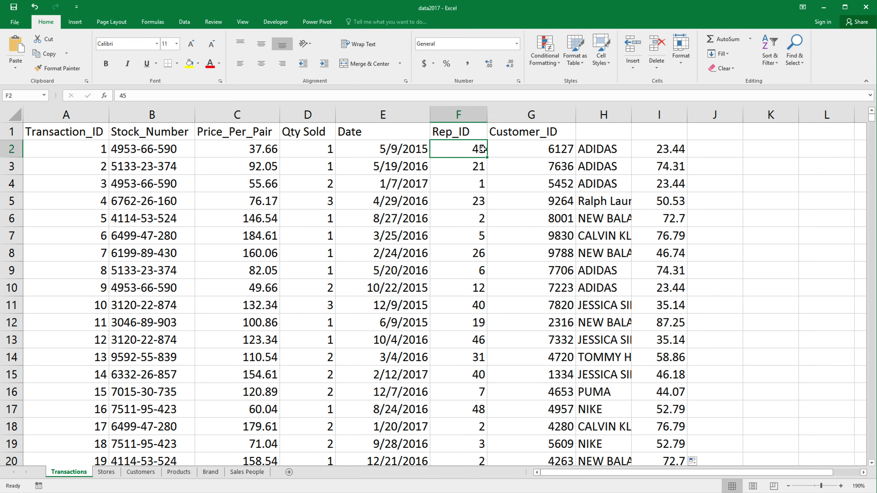
# Step: Find the sales rep with Rep_ID 45 on Sales People, then return to Transactions
pyautogui.click(242, 474)
pyautogui.scroll(-15, 82, 364)
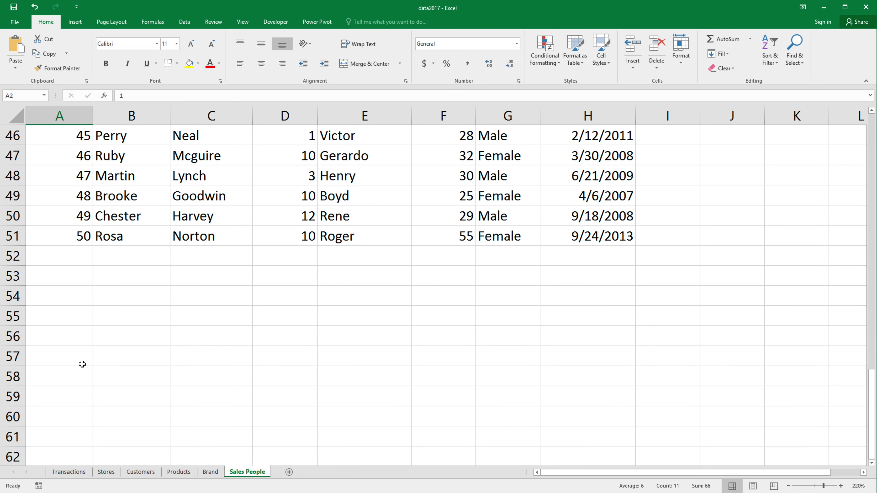
pyautogui.scroll(2, 82, 364)
pyautogui.click(82, 254)
pyautogui.scroll(5, 132, 283)
pyautogui.scroll(8, 169, 172)
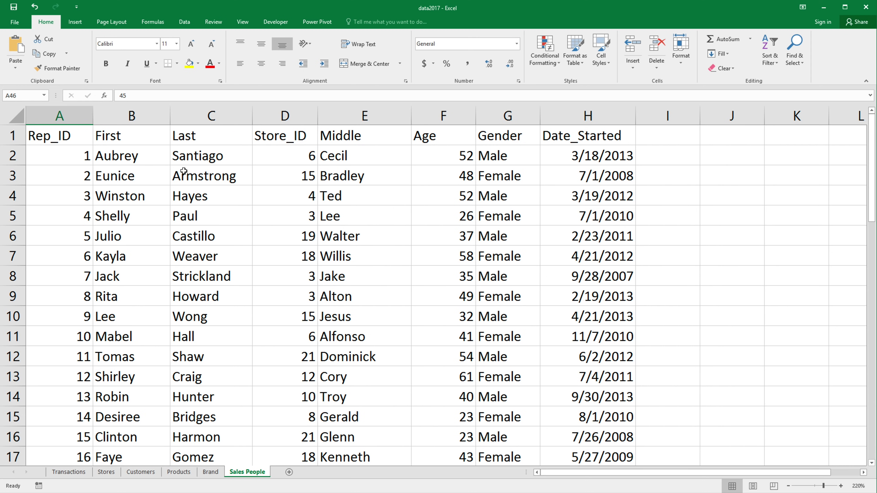
pyautogui.click(71, 476)
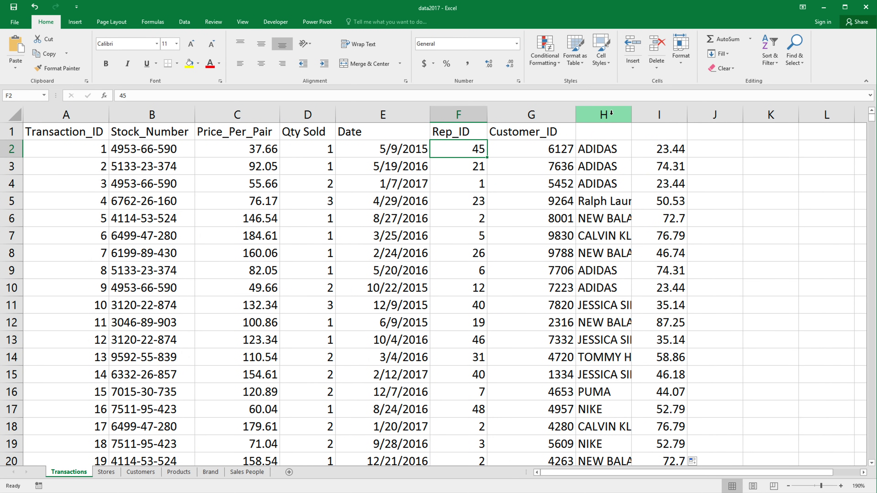
# Step: Delete the brand and cost columns H:I and reselect cell A1
pyautogui.moveTo(604, 115); pyautogui.dragTo(668, 114)
pyautogui.rightClick(666, 116)
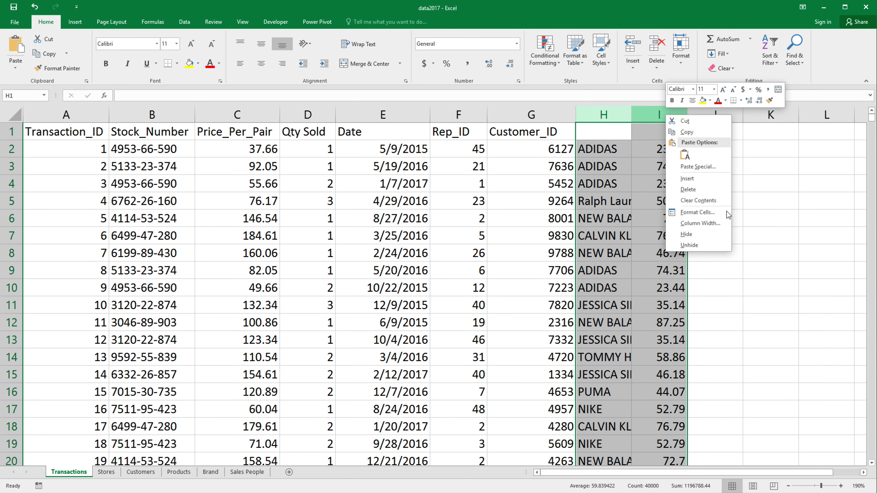
pyautogui.click(704, 189)
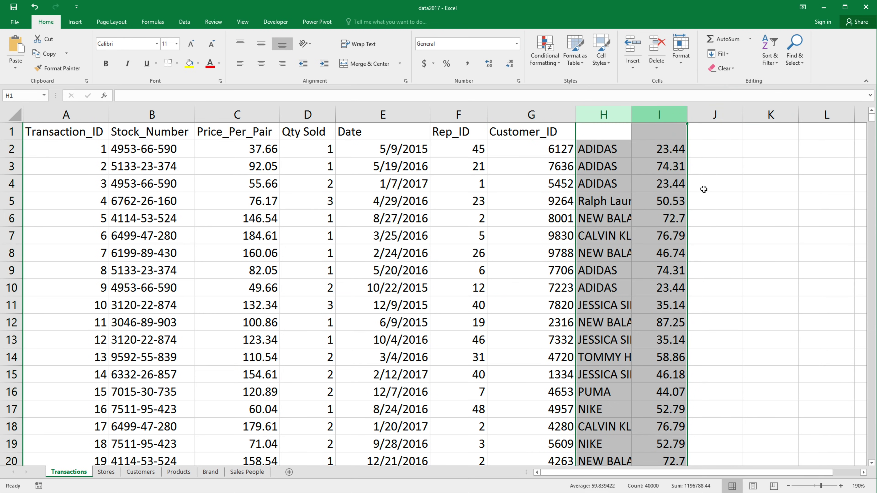
pyautogui.click(81, 132)
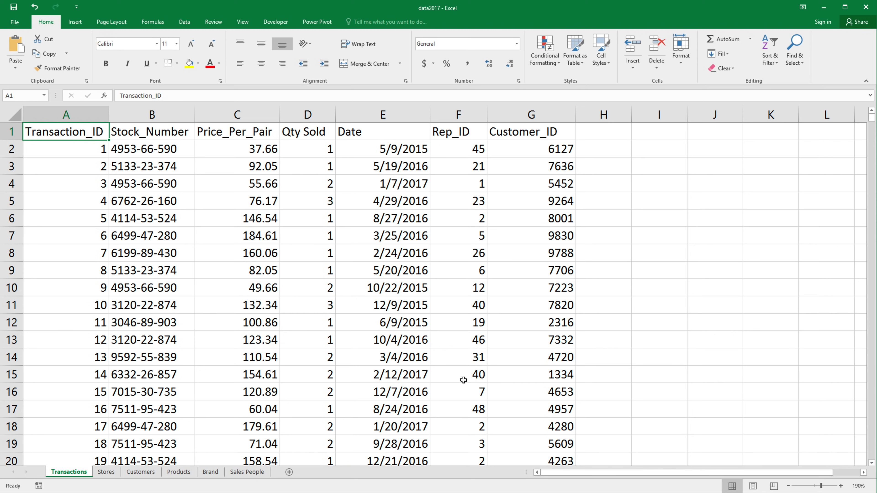
pyautogui.click(19, 24)
pyautogui.press('Escape')
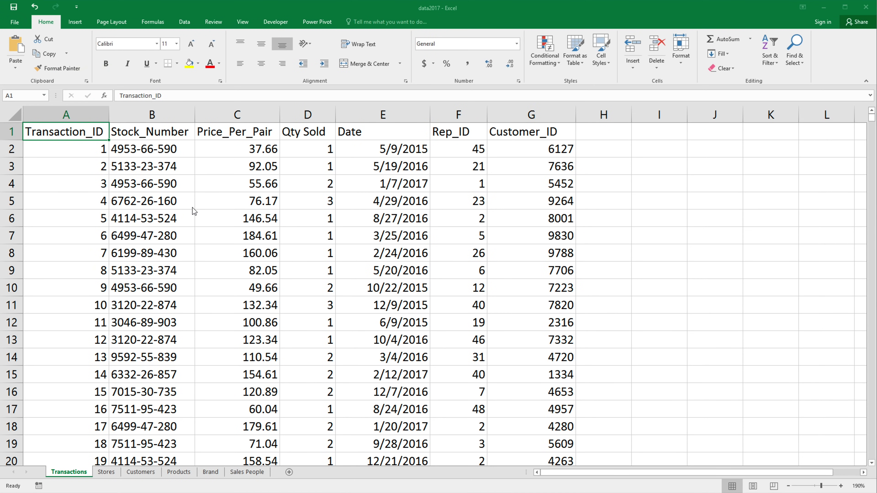
# Step: Create blank workbook Book2, maximised and zoomed, with the Data ribbon showing
pyautogui.hotkey('ctrl', 'n')
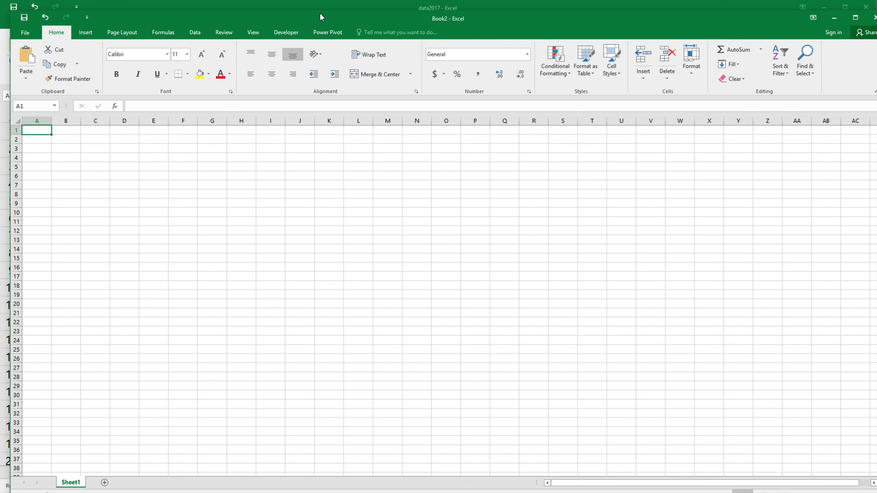
pyautogui.moveTo(321, 17); pyautogui.dragTo(312, 7)
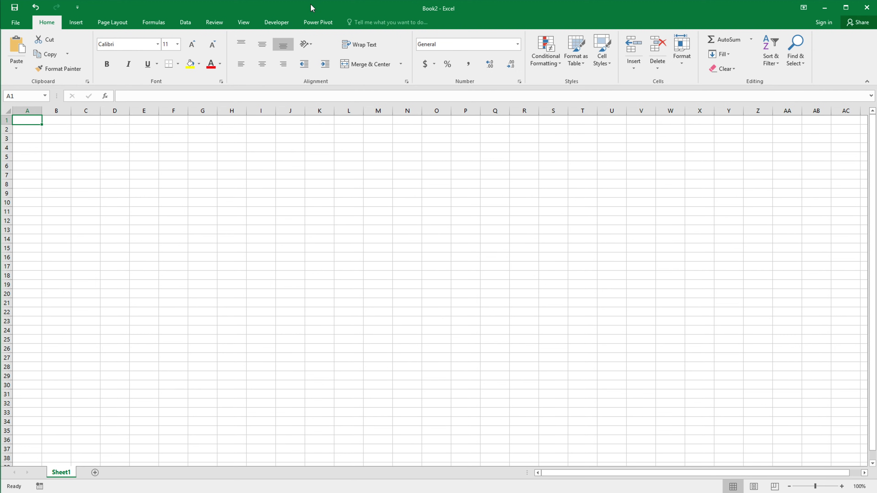
pyautogui.scroll(10, 292, 223)
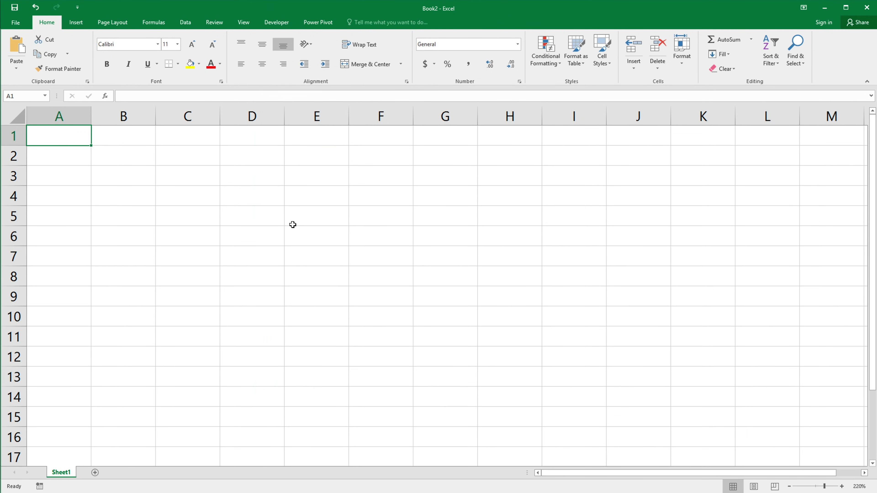
pyautogui.click(189, 21)
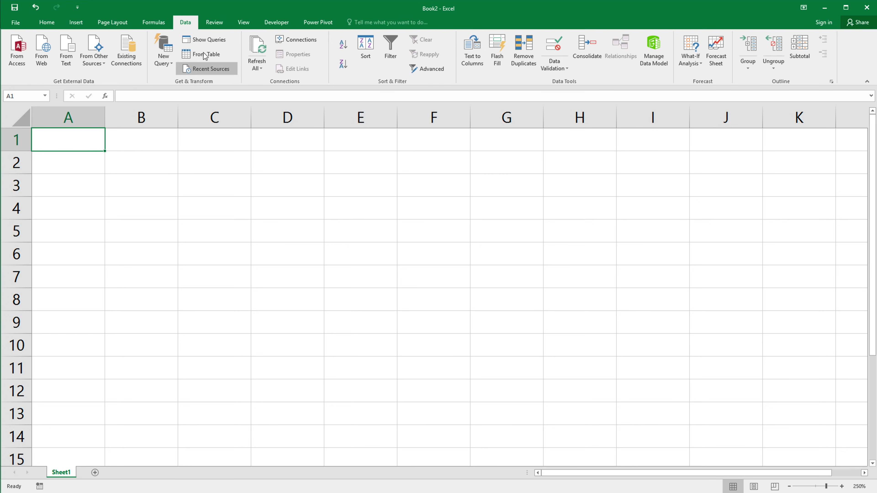
# Step: Import the data2017 workbook through New Query > From File > From Workbook
pyautogui.click(169, 65)
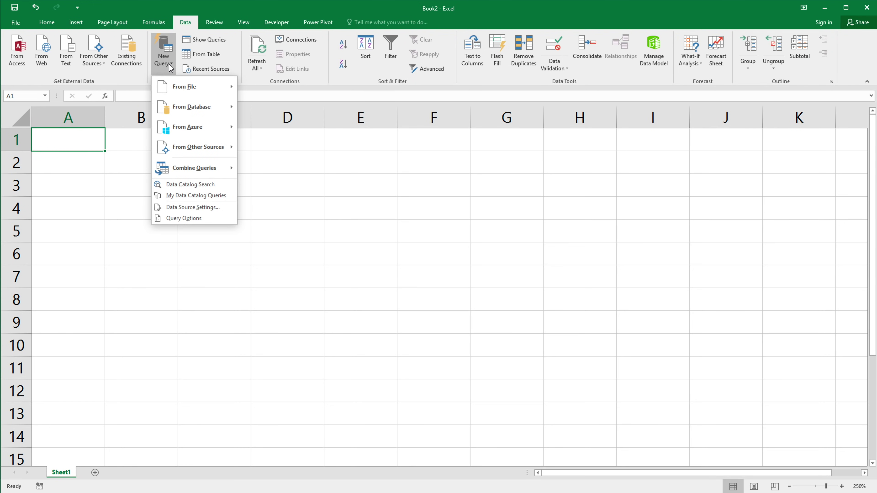
pyautogui.moveTo(198, 87)
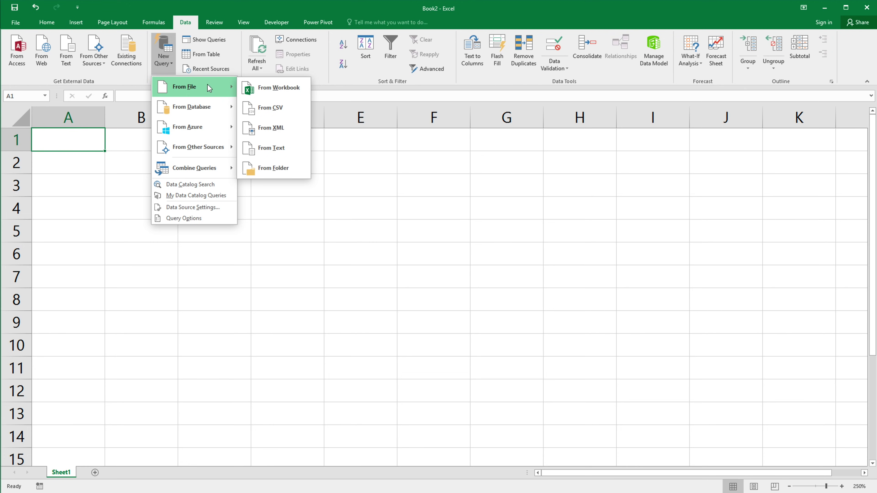
pyautogui.click(276, 89)
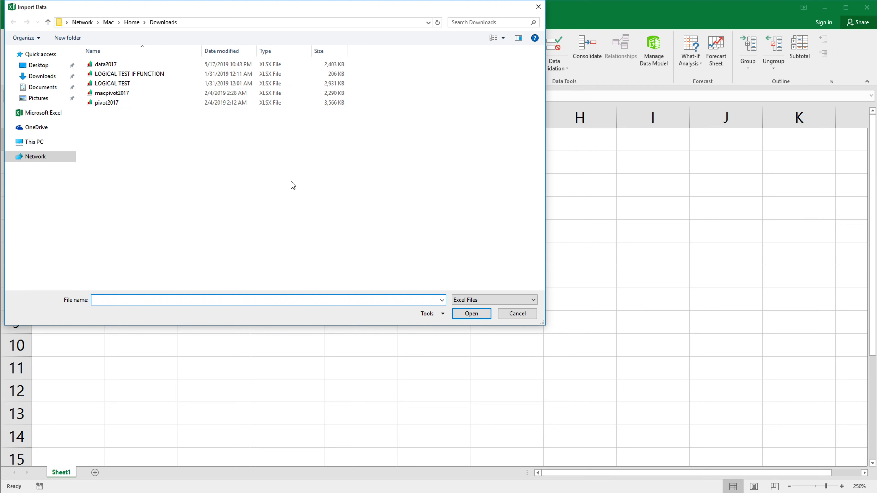
pyautogui.click(118, 66)
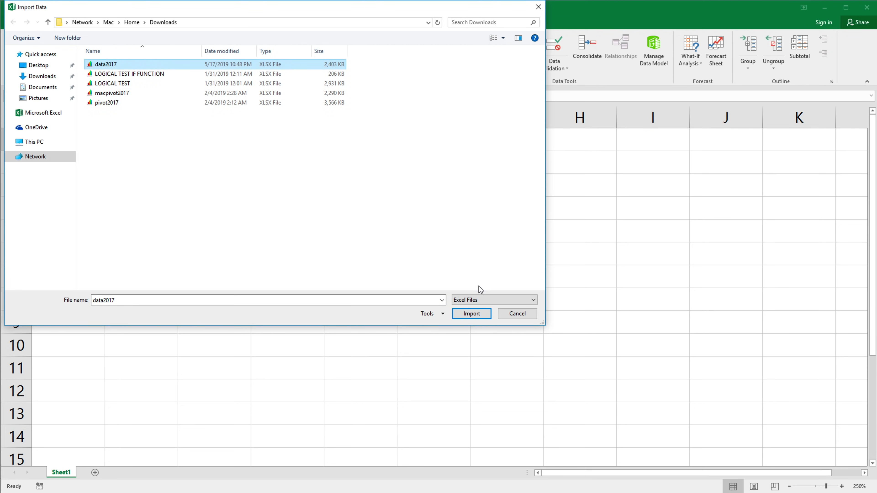
pyautogui.click(468, 314)
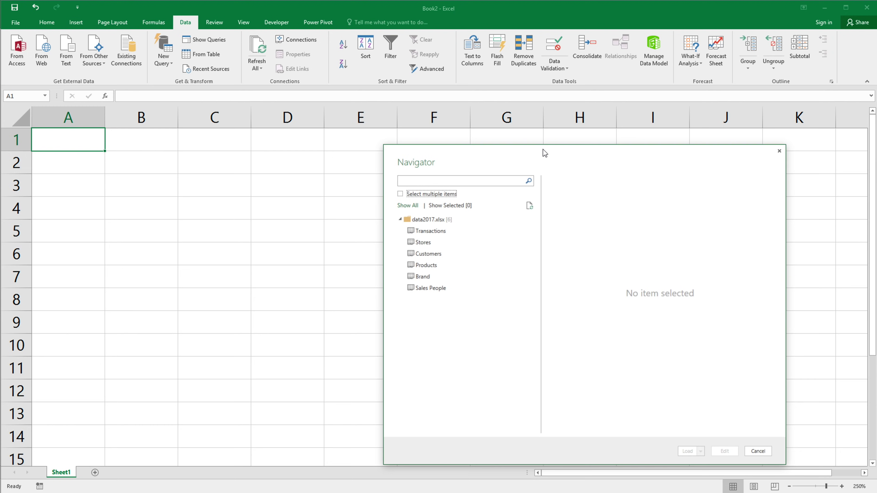
# Step: Select the Transactions, Products and Sales People tables in Navigator and load them into the Query Editor
pyautogui.moveTo(545, 153); pyautogui.dragTo(509, 151)
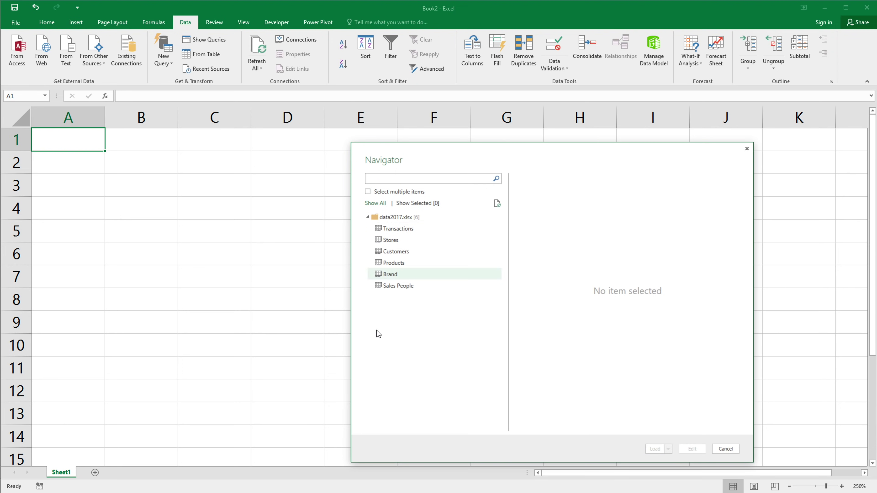
pyautogui.click(368, 192)
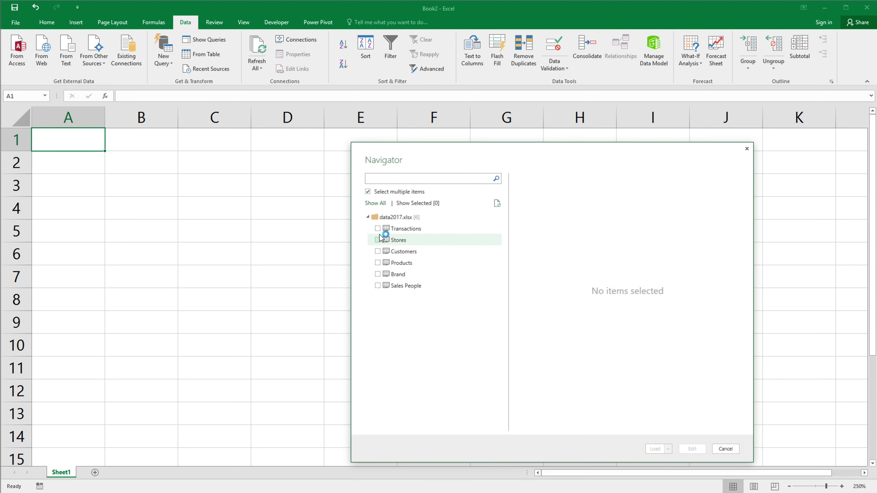
pyautogui.click(388, 230)
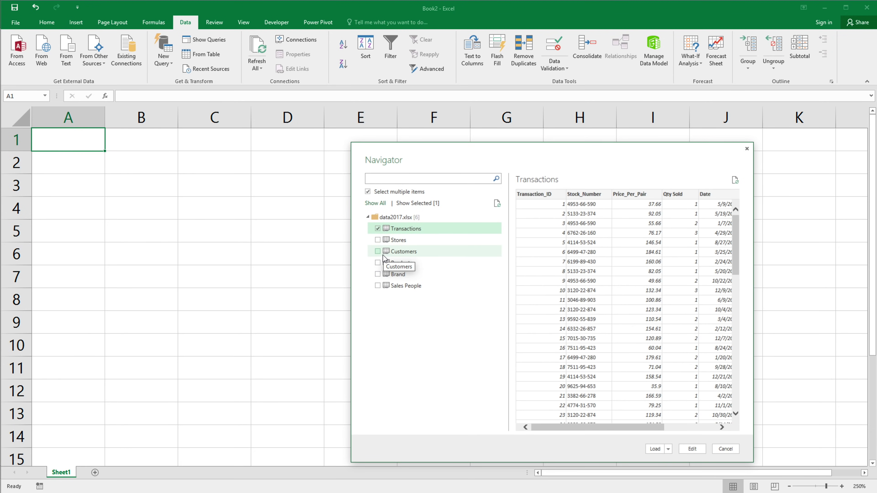
pyautogui.click(378, 263)
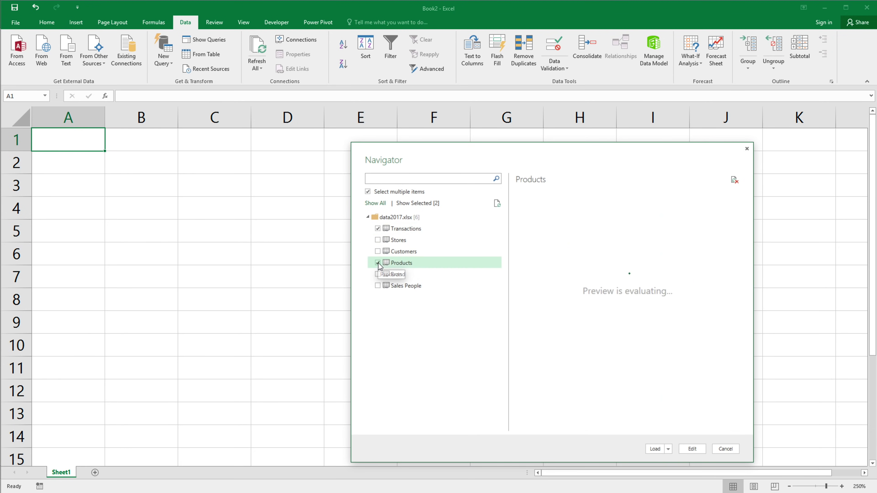
pyautogui.click(378, 286)
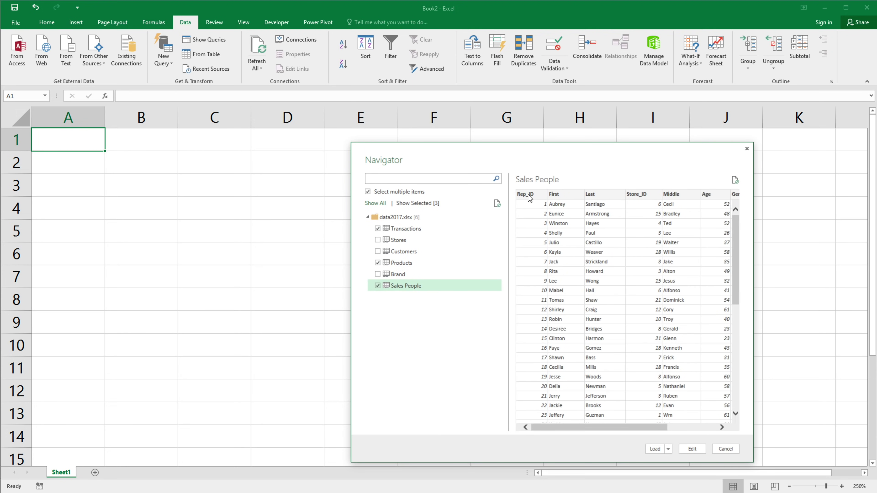
pyautogui.click(691, 450)
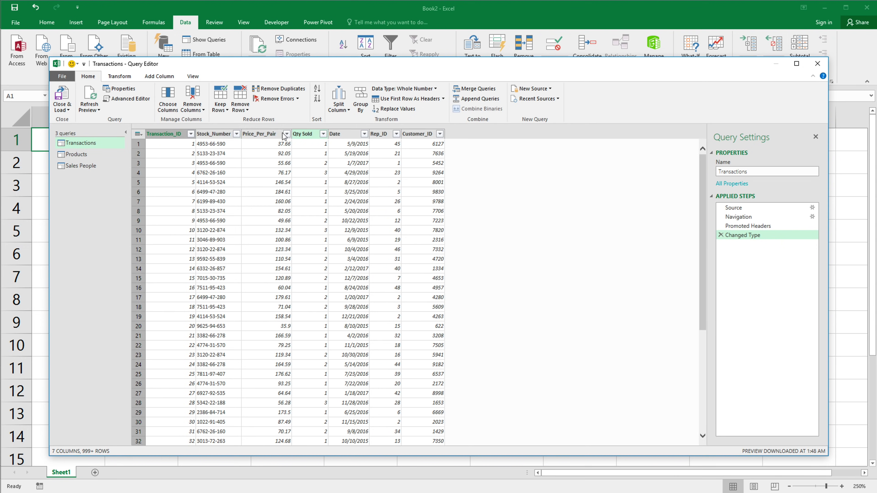
# Step: Preview the Products and Sales People queries, then select the Stock_Number column of Products
pyautogui.click(87, 157)
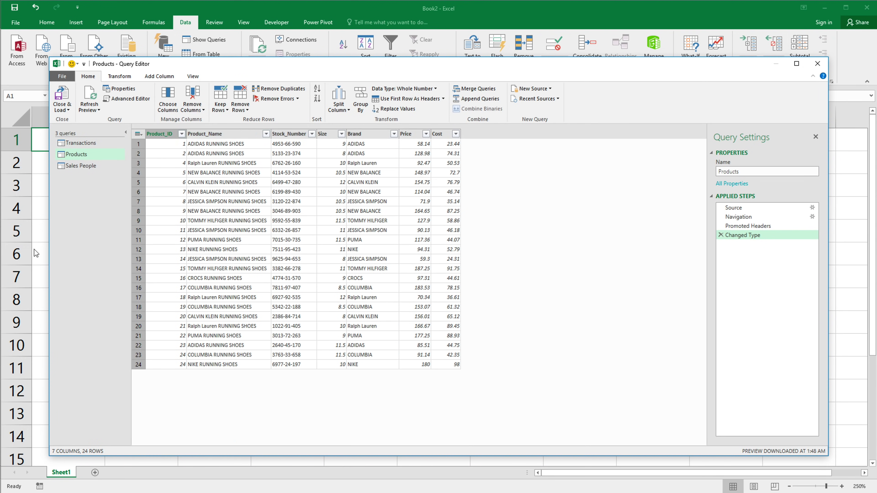
pyautogui.click(76, 167)
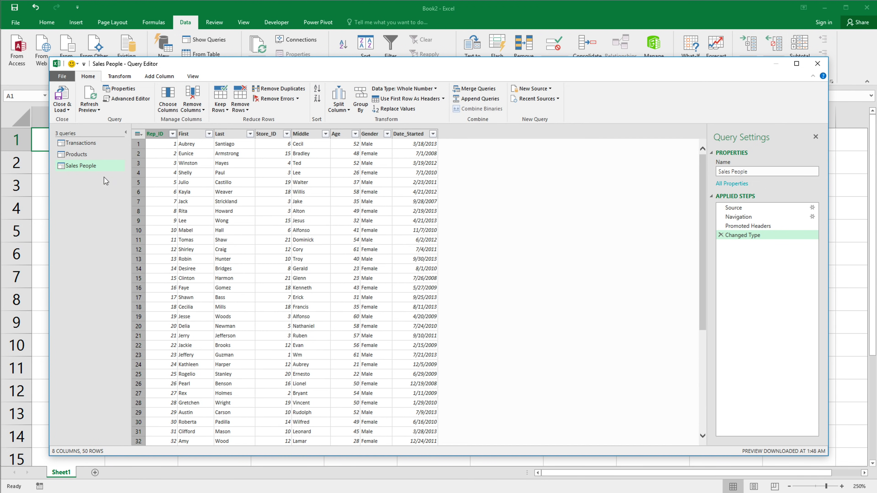
pyautogui.click(85, 154)
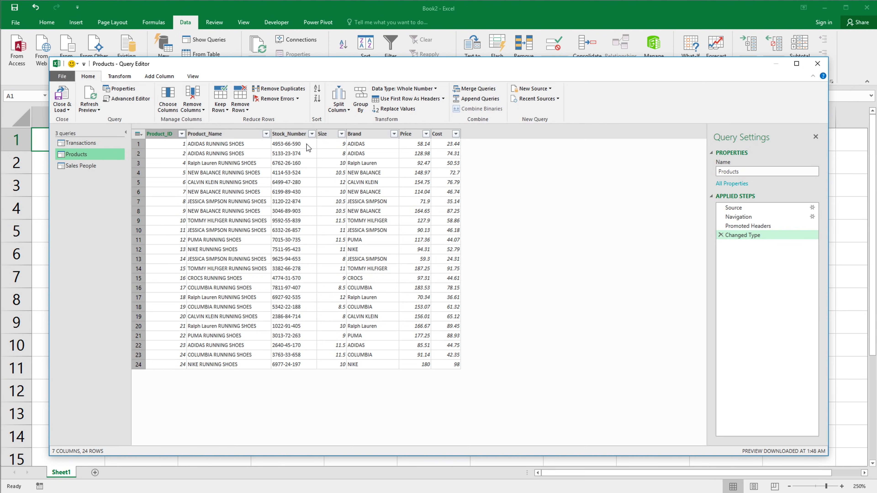
pyautogui.click(307, 144)
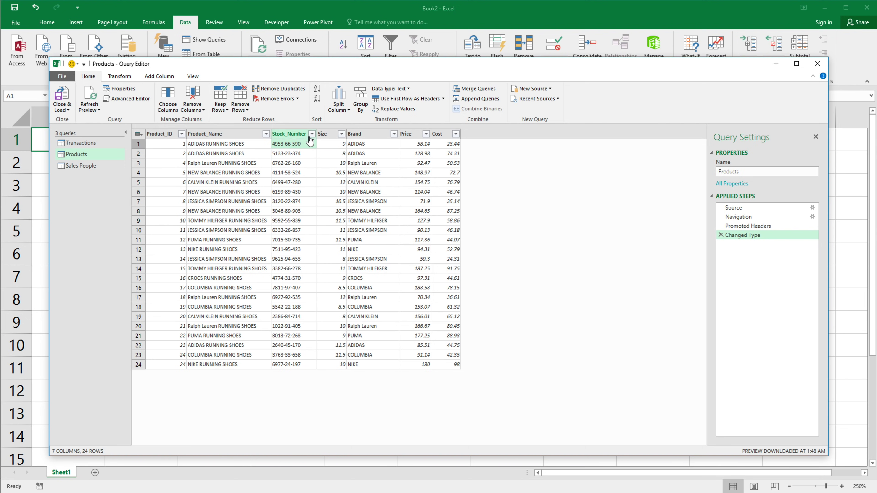
pyautogui.click(303, 137)
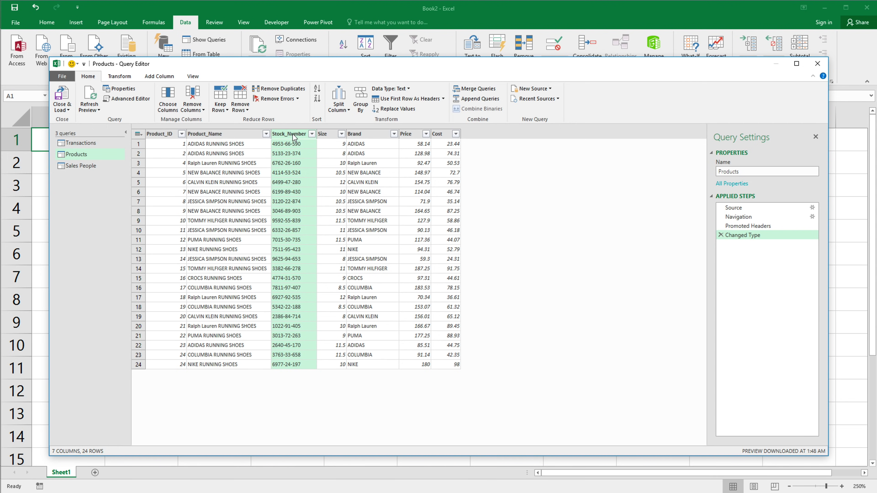
# Step: Try Remove Duplicates on Stock_Number, delete that step, then scroll through Sales People
pyautogui.rightClick(294, 136)
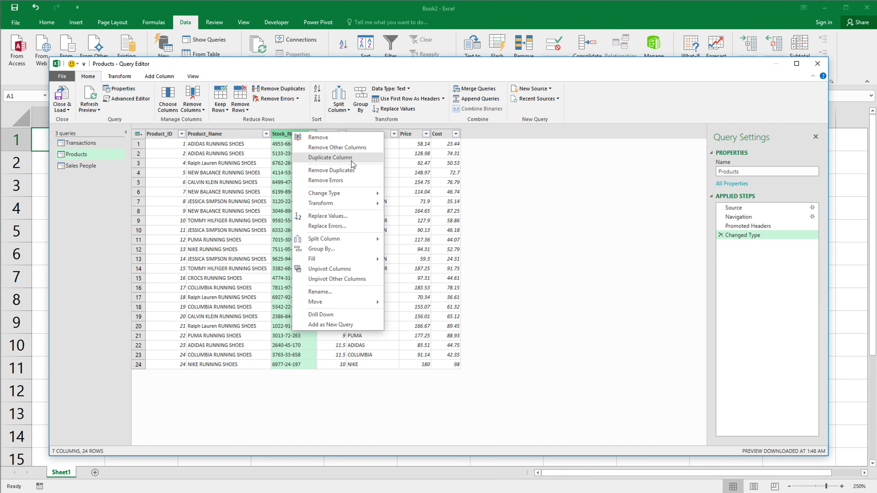
pyautogui.click(345, 172)
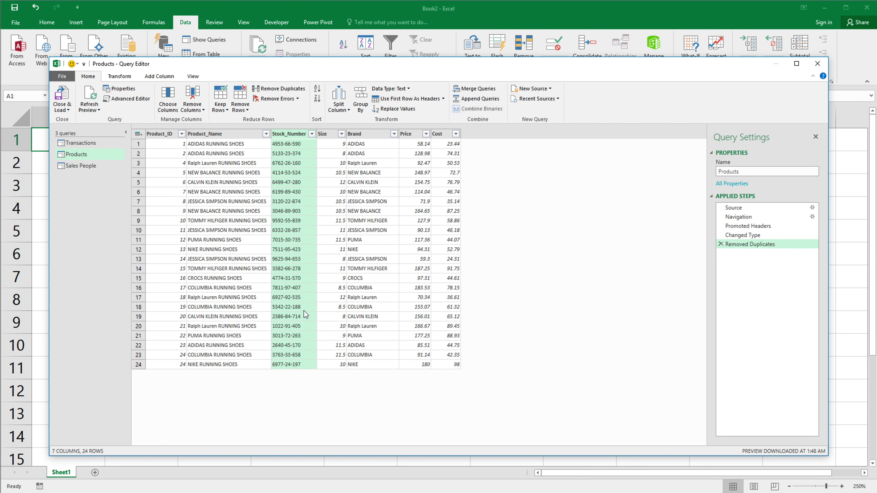
pyautogui.click(721, 244)
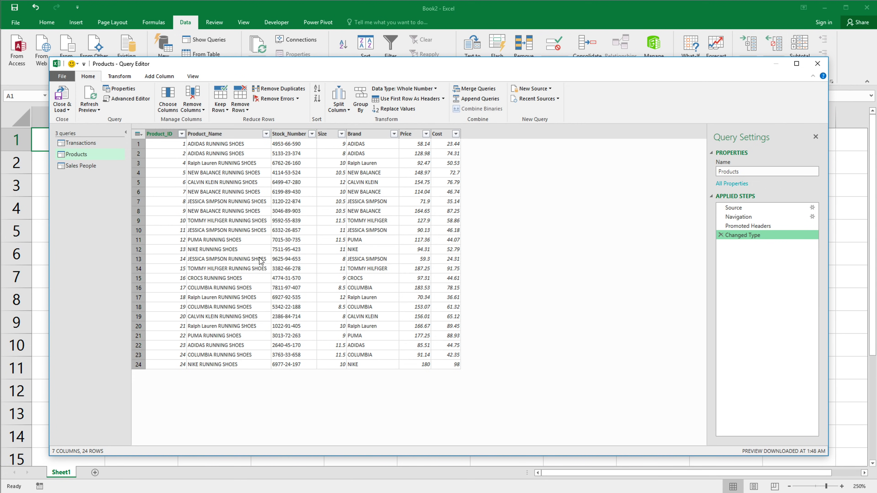
pyautogui.click(77, 165)
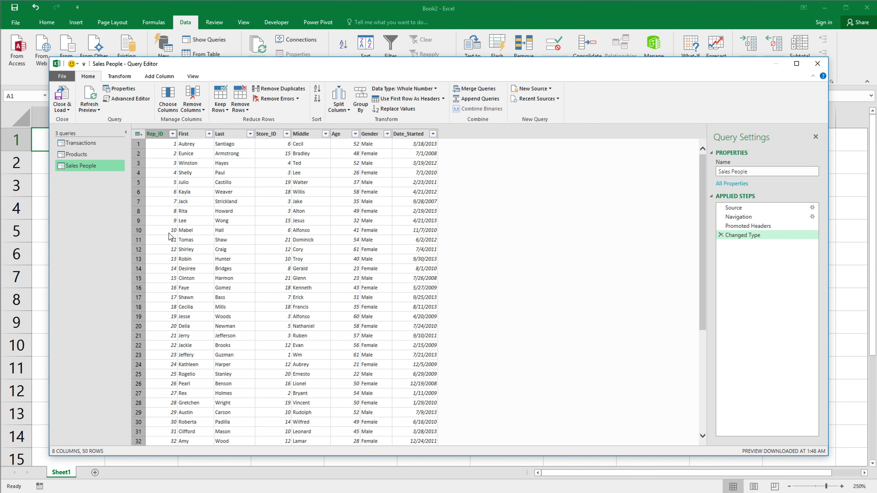
pyautogui.scroll(-6, 169, 236)
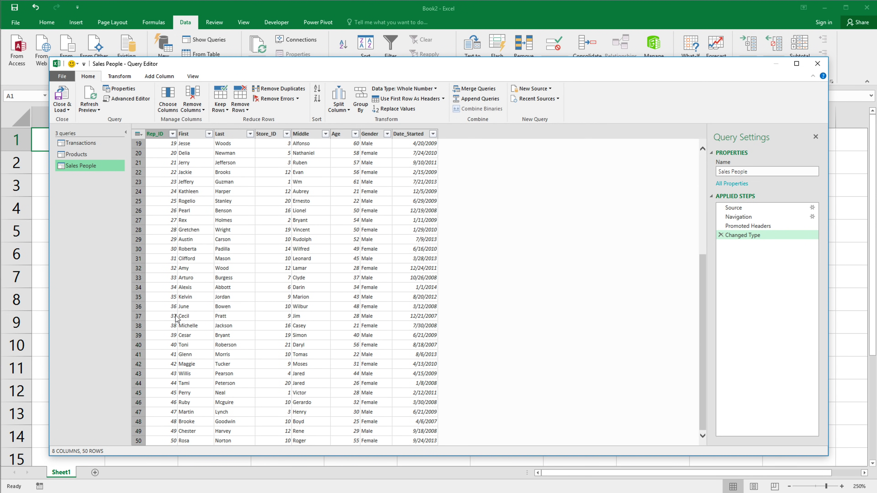
pyautogui.scroll(6, 176, 319)
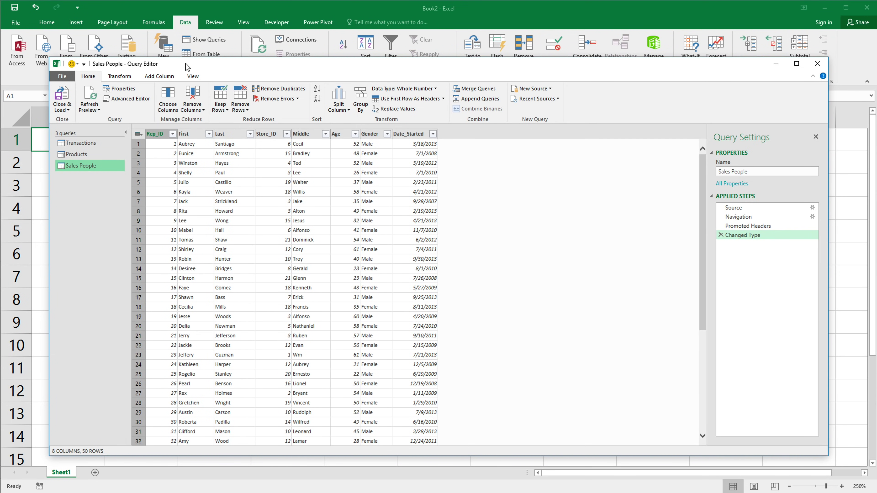
# Step: Merge Transactions with Products, using Stock_Number as the matching column in both
pyautogui.click(93, 146)
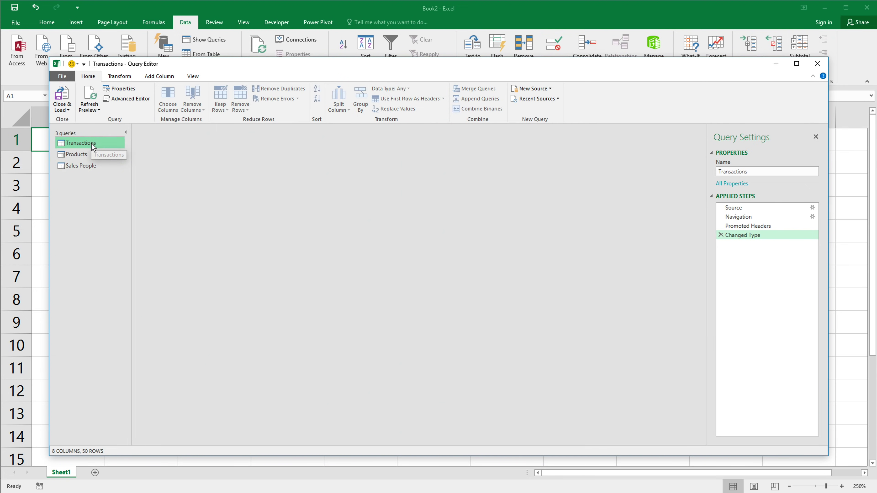
pyautogui.click(477, 88)
pyautogui.click(477, 91)
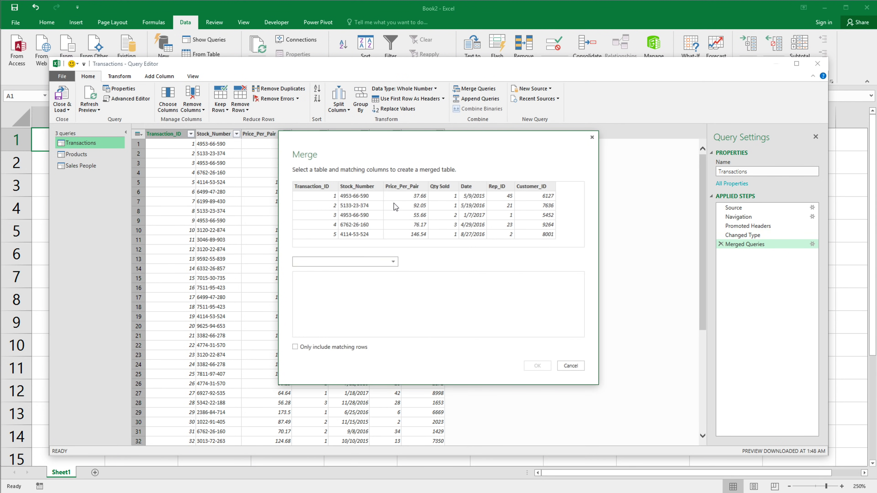
pyautogui.click(364, 264)
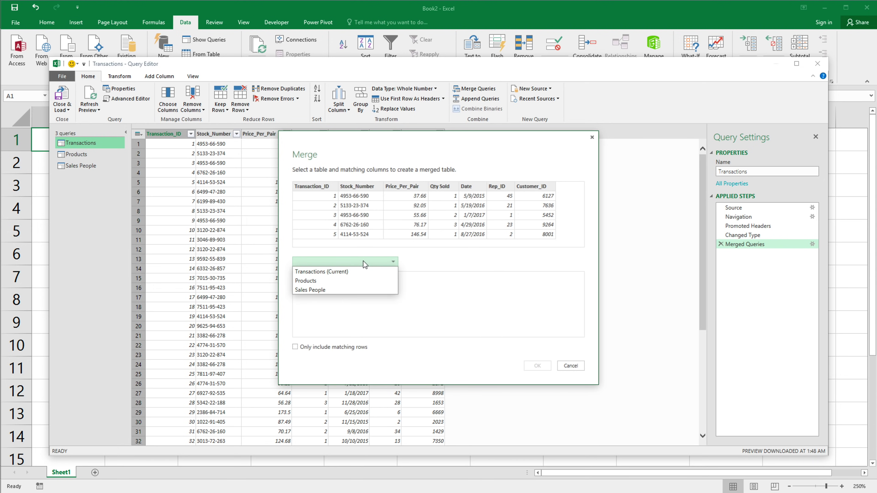
pyautogui.click(337, 281)
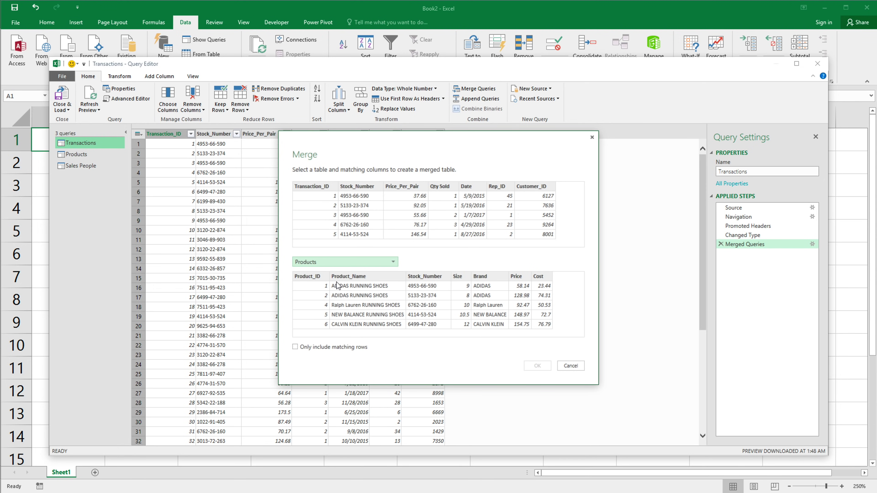
pyautogui.click(364, 188)
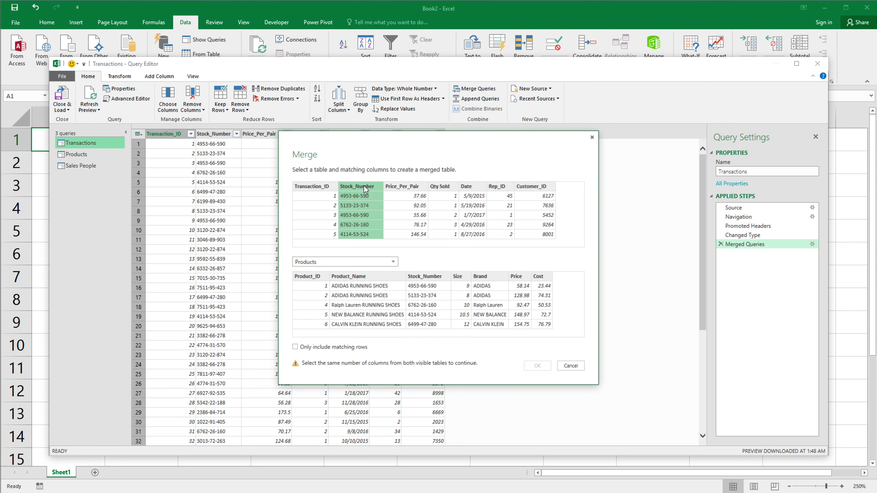
pyautogui.click(434, 280)
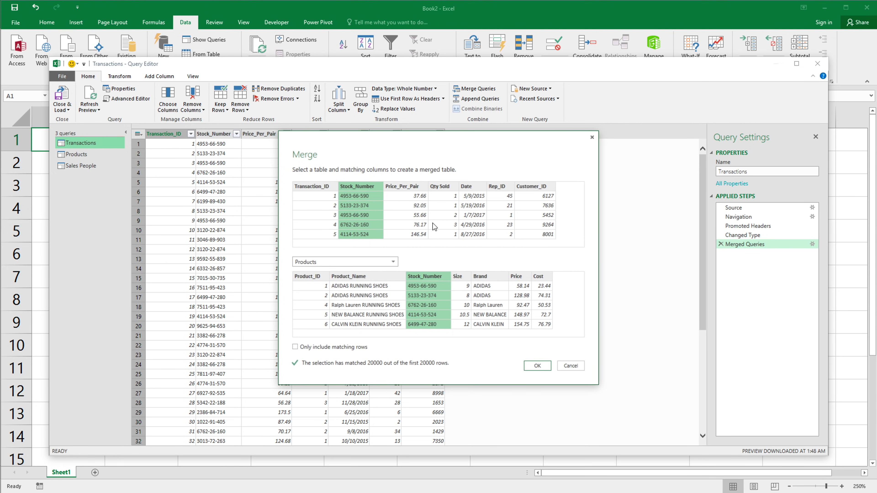
pyautogui.click(537, 366)
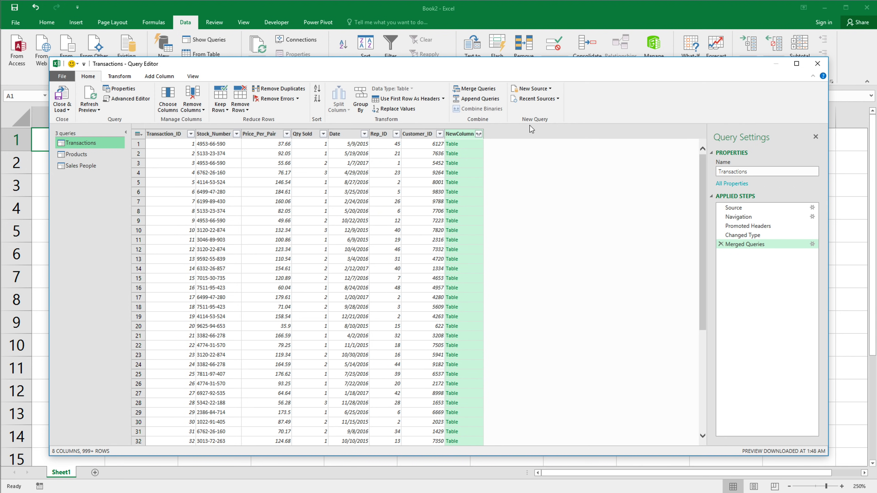
# Step: Expand NewColumn to add only the Size, Brand and Cost columns
pyautogui.click(478, 134)
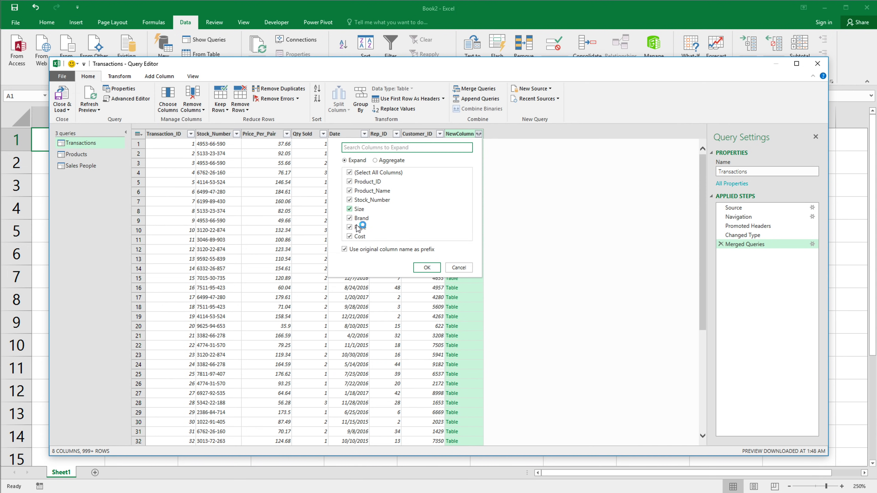
pyautogui.click(350, 172)
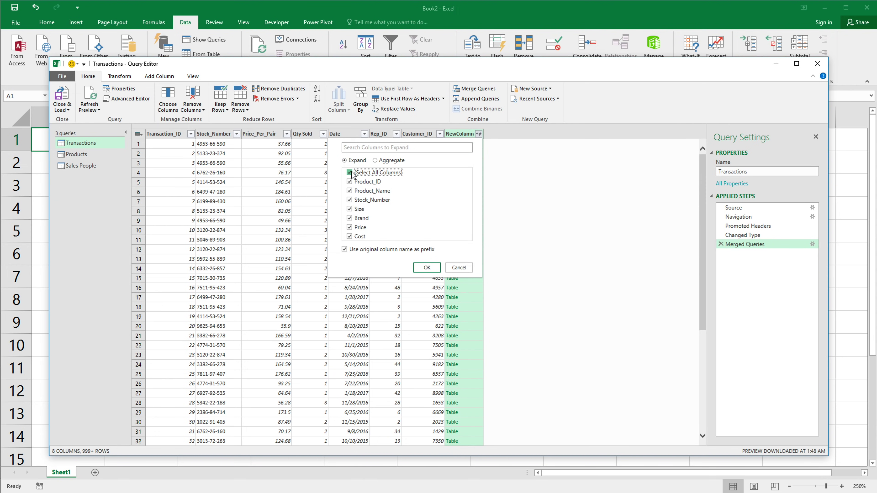
pyautogui.click(349, 209)
pyautogui.click(350, 237)
pyautogui.click(349, 218)
pyautogui.click(428, 268)
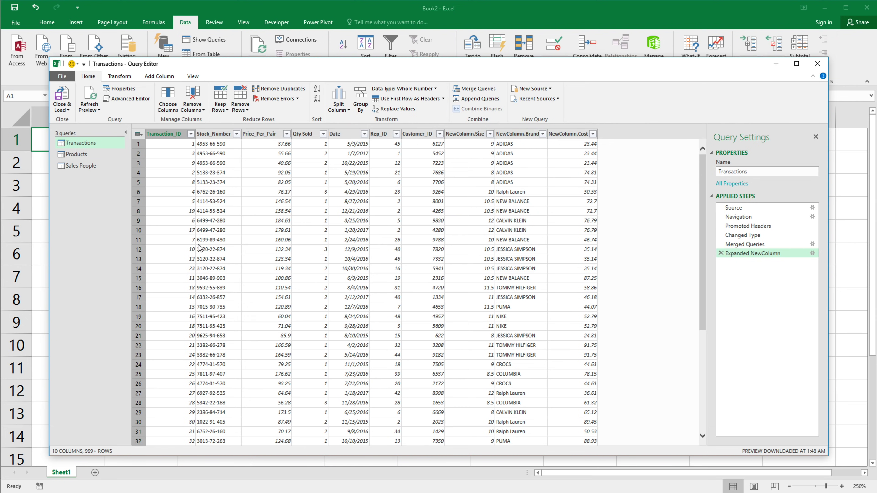
# Step: Sort the Transactions query ascending by Transaction_ID
pyautogui.click(191, 134)
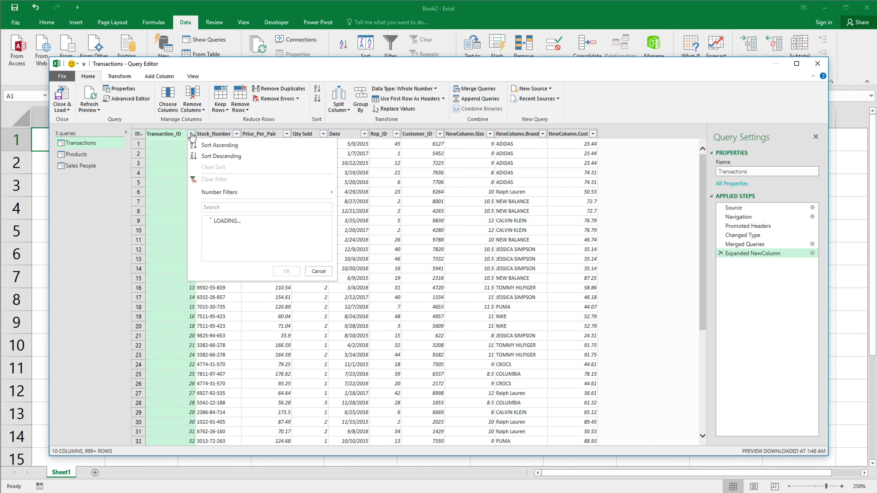
pyautogui.click(241, 147)
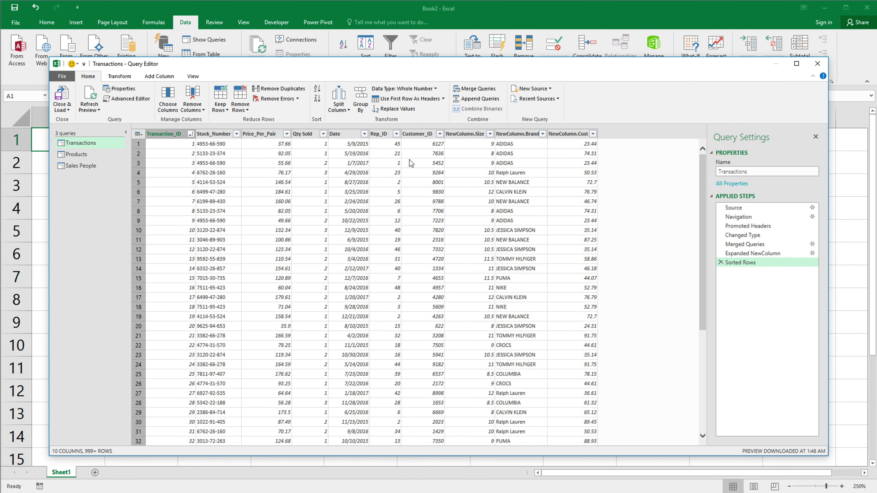
# Step: In the Sales People query, select the First and Last columns and start Merge Columns
pyautogui.click(82, 166)
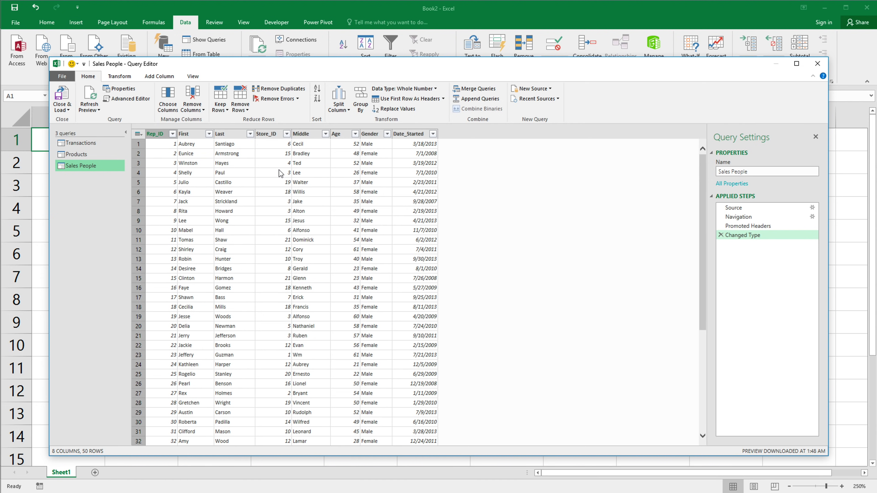
pyautogui.click(198, 137)
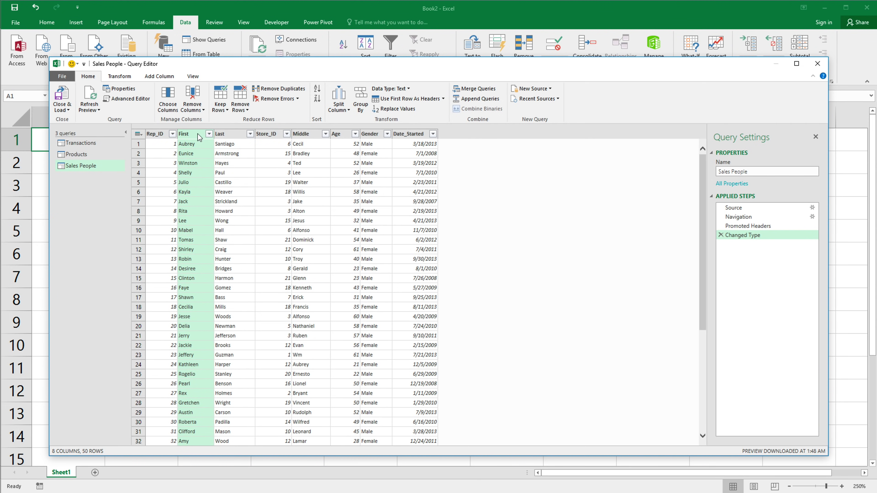
pyautogui.keyDown('ctrl'); pyautogui.click(230, 137); pyautogui.keyUp('ctrl')
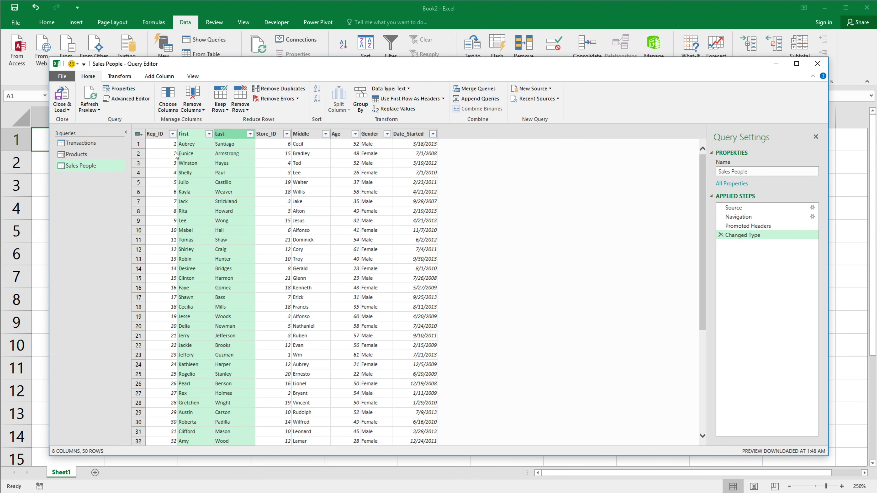
pyautogui.click(120, 77)
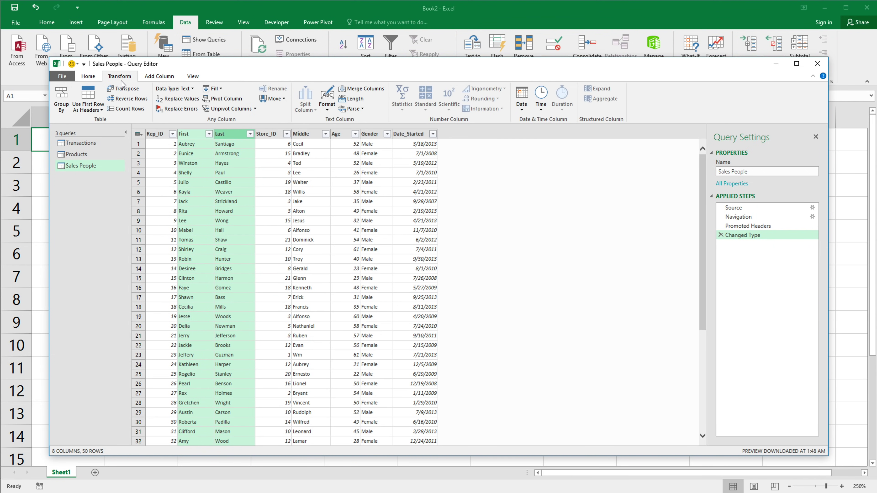
pyautogui.click(370, 91)
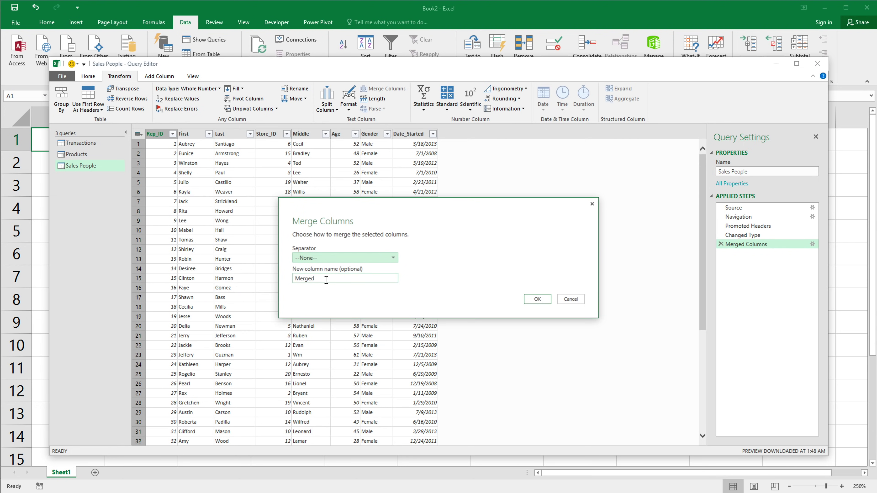
# Step: Merge the names with a Space separator into a new column named 'FullNAme'
pyautogui.click(326, 280)
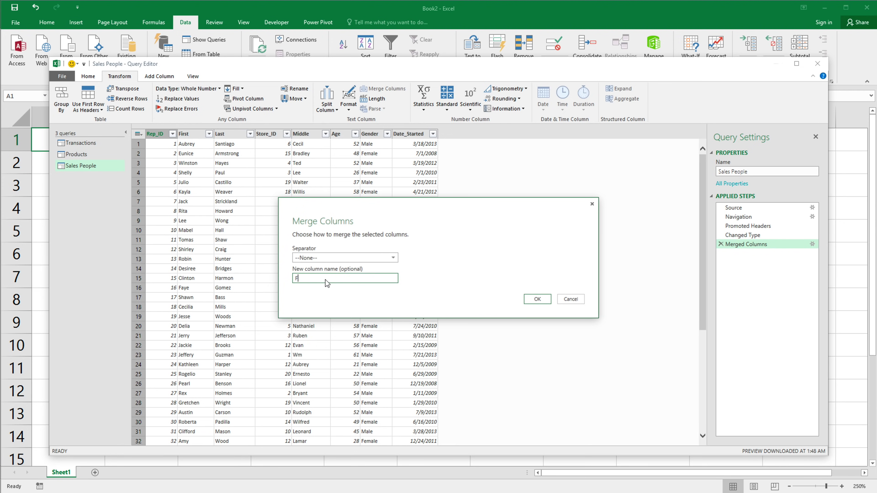
pyautogui.write('FullNAme')
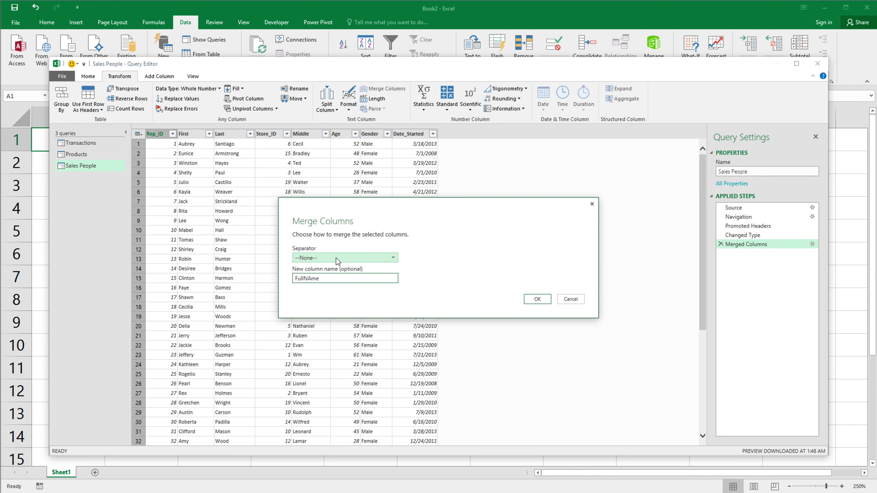
pyautogui.click(361, 258)
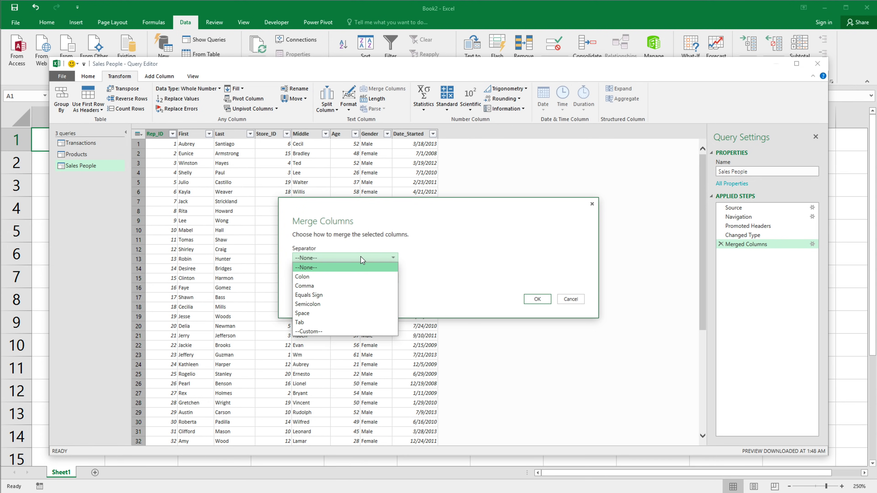
pyautogui.click(350, 313)
pyautogui.click(537, 299)
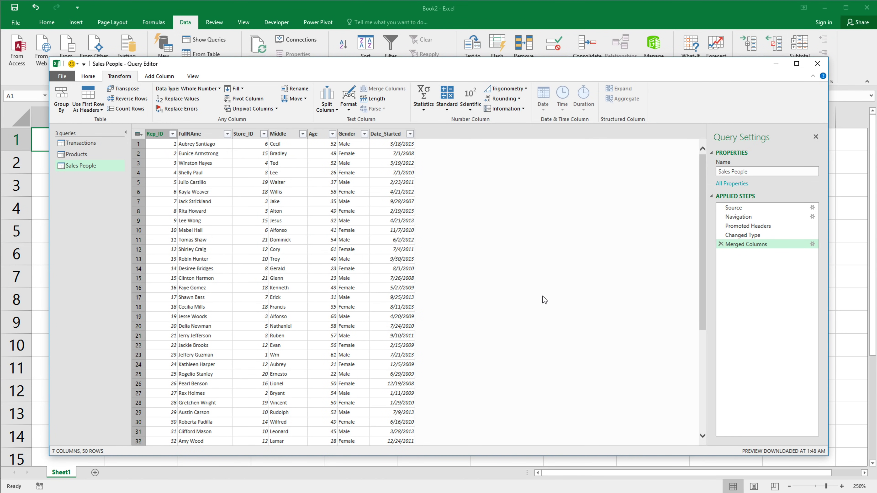
pyautogui.click(206, 135)
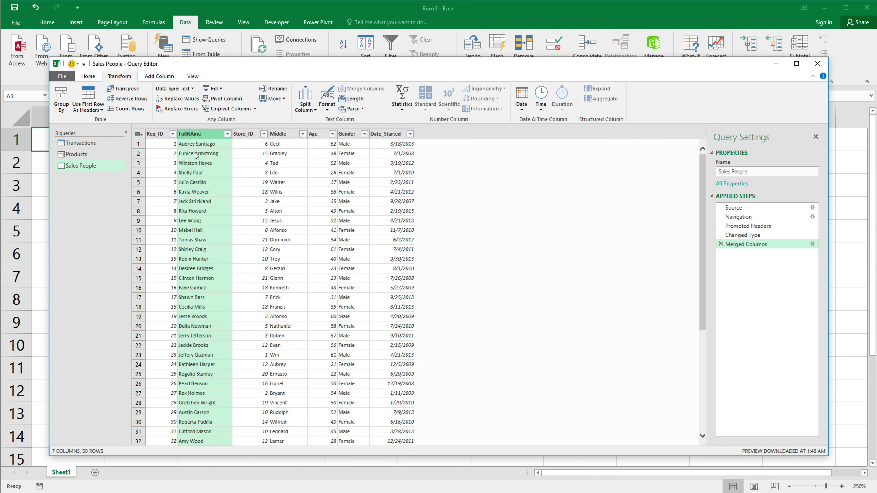
# Step: Merge Sales People into Transactions, matching Rep_ID in both tables
pyautogui.click(90, 143)
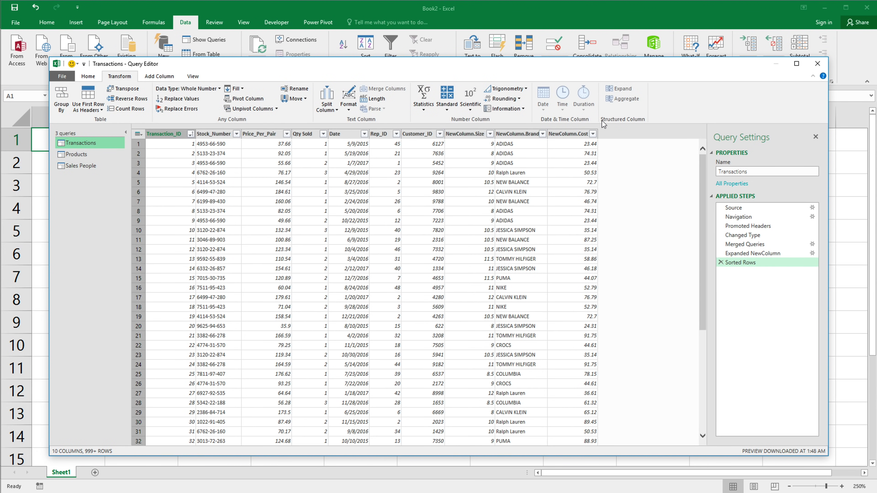
pyautogui.click(89, 77)
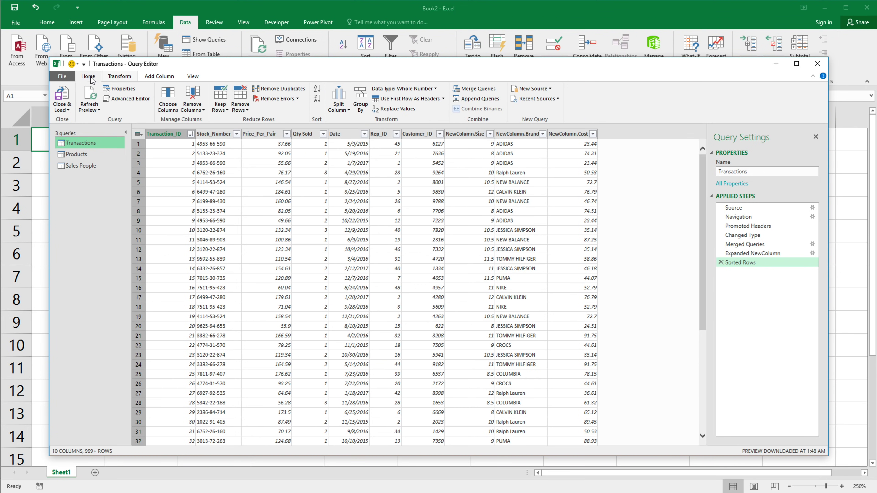
pyautogui.click(485, 89)
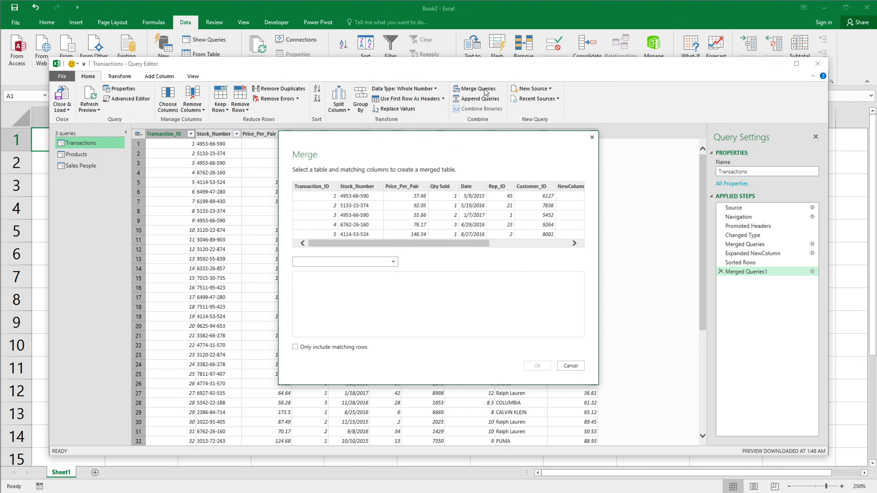
pyautogui.click(364, 262)
pyautogui.click(344, 293)
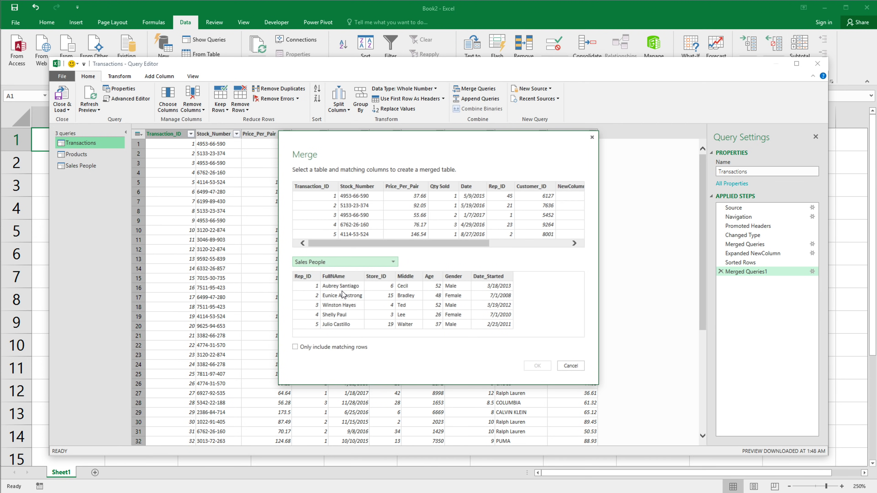
pyautogui.click(501, 186)
pyautogui.click(301, 277)
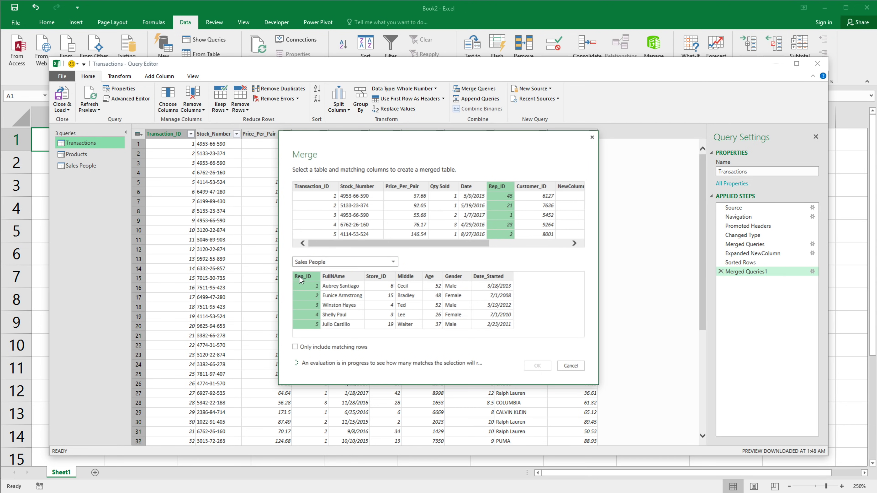
pyautogui.click(541, 367)
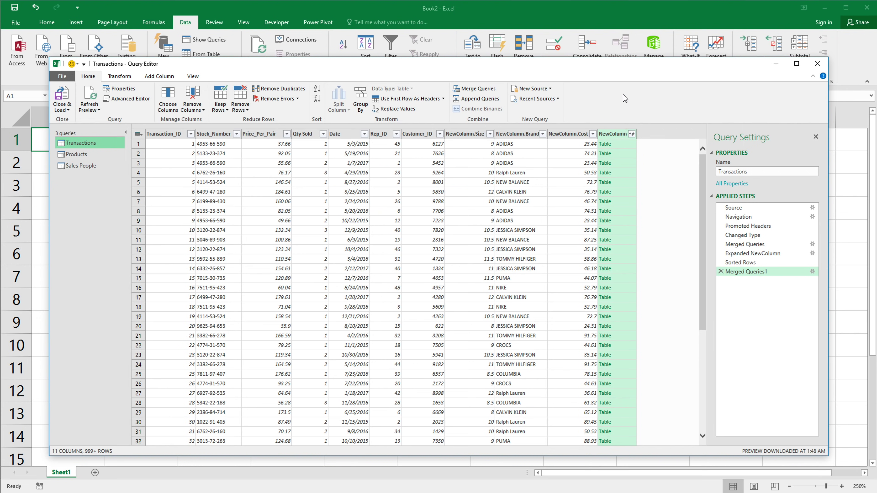
# Step: Expand NewColumn to add only the salesperson's FullNAme column
pyautogui.click(632, 134)
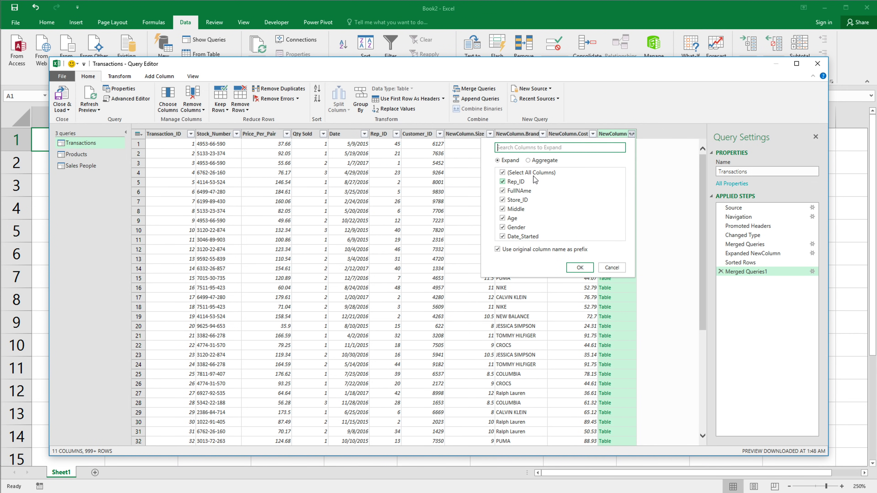
pyautogui.click(503, 172)
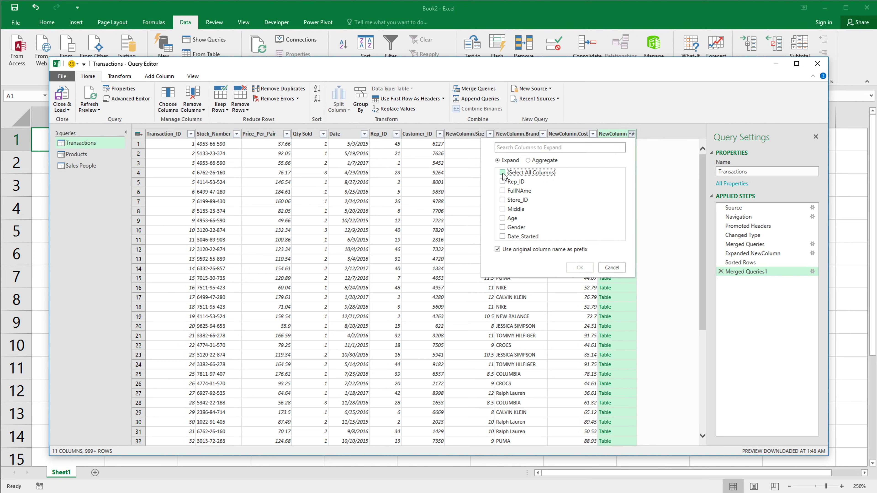
pyautogui.click(506, 191)
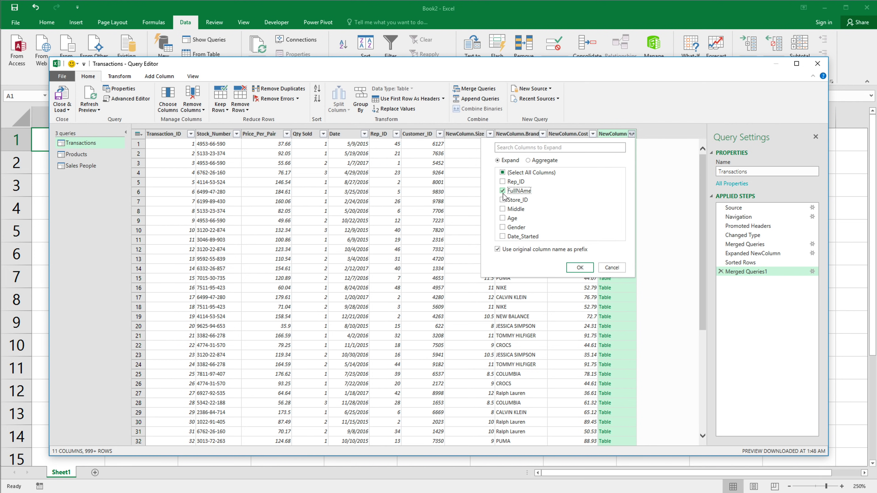
pyautogui.click(579, 268)
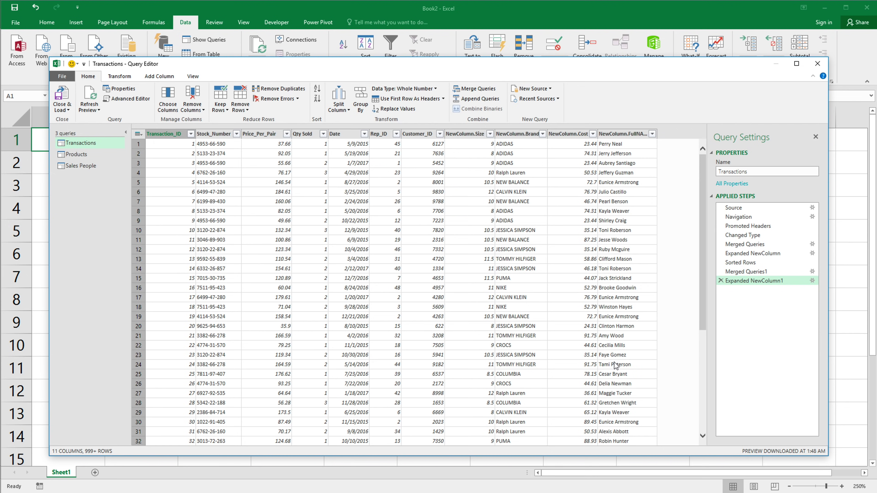
pyautogui.click(69, 110)
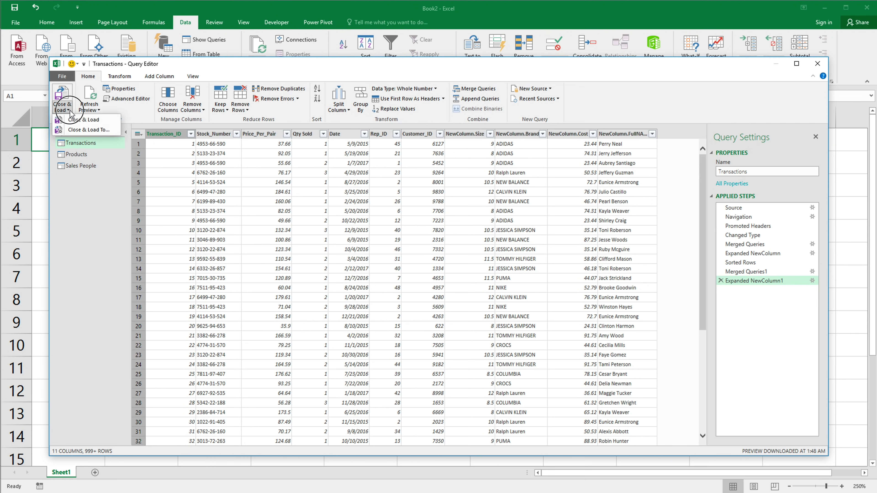
# Step: Close & Load the queries, then review the loaded Transactions and Products sheets
pyautogui.click(92, 123)
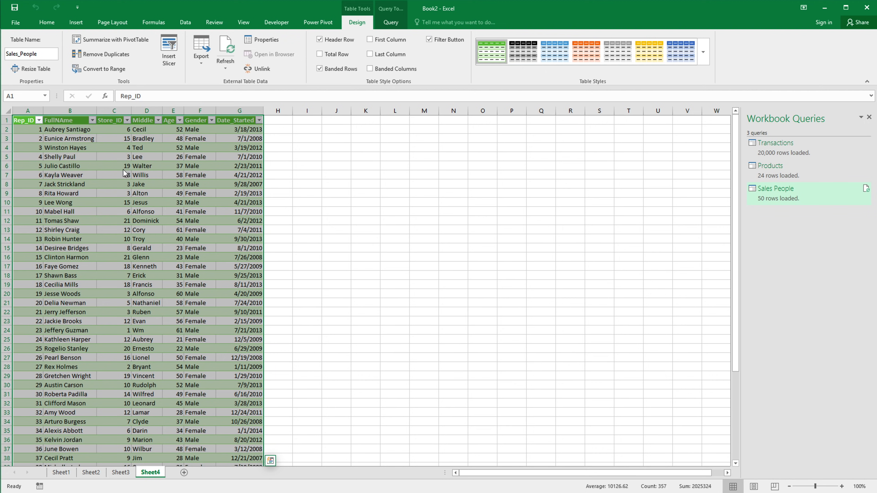
pyautogui.scroll(2, 124, 169)
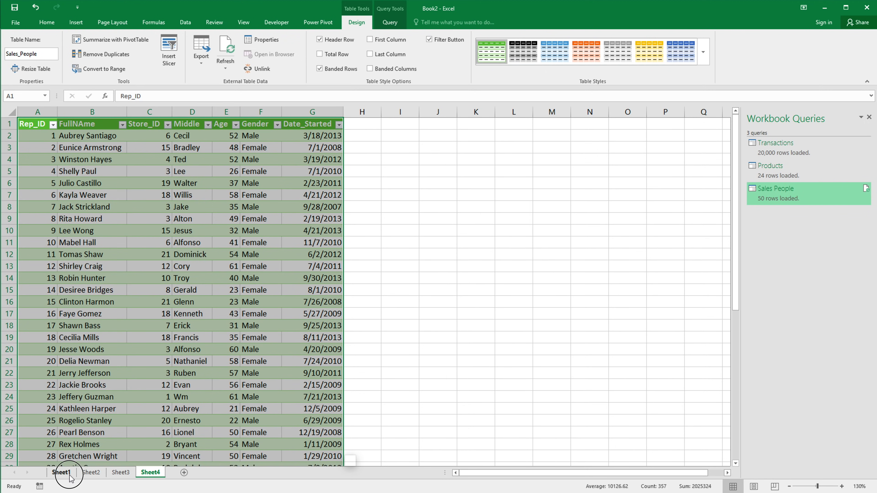
pyautogui.click(63, 473)
pyautogui.click(91, 473)
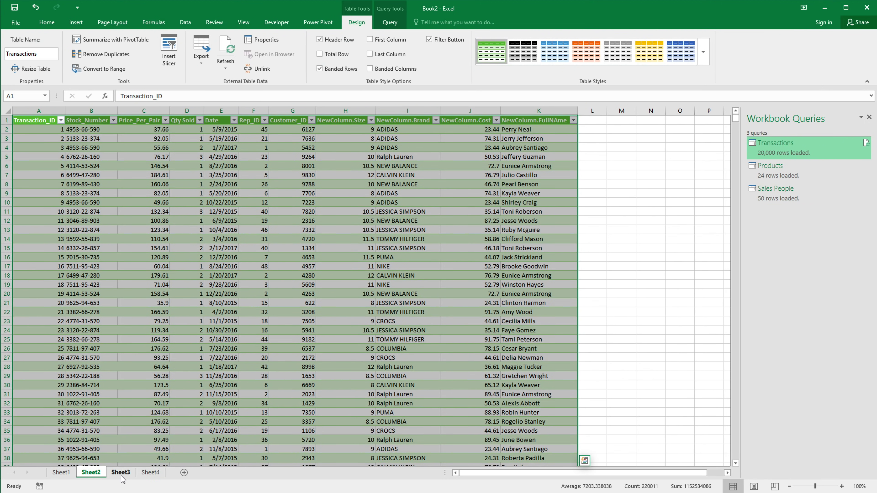
pyautogui.click(122, 478)
pyautogui.click(87, 475)
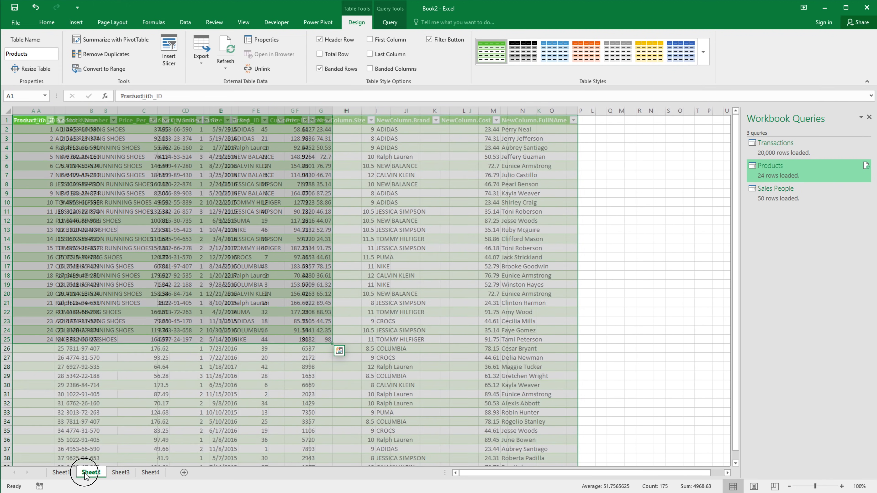
pyautogui.rightClick(89, 476)
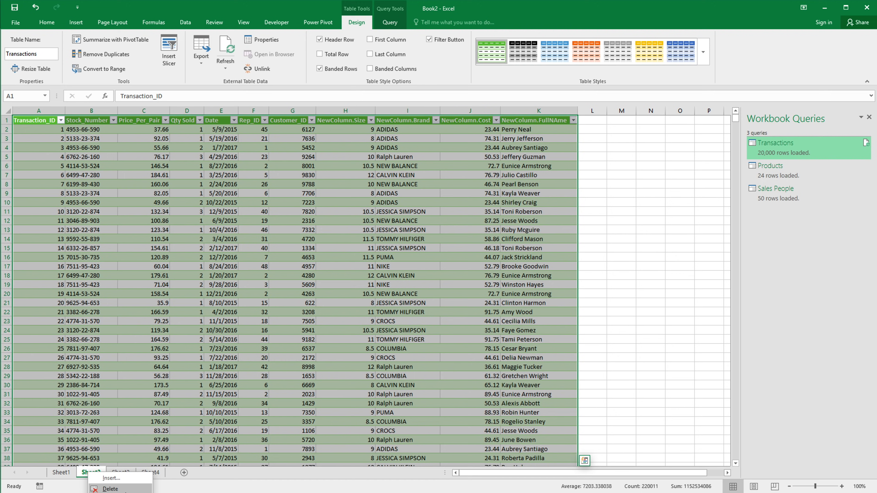
# Step: Delete the Products and Sales People sheets (Sheet3 and Sheet4)
pyautogui.press('Escape')
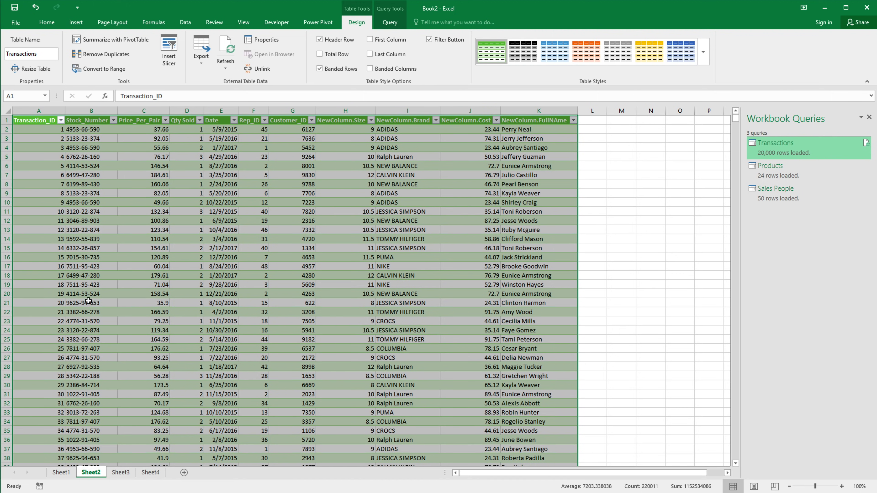
pyautogui.click(129, 474)
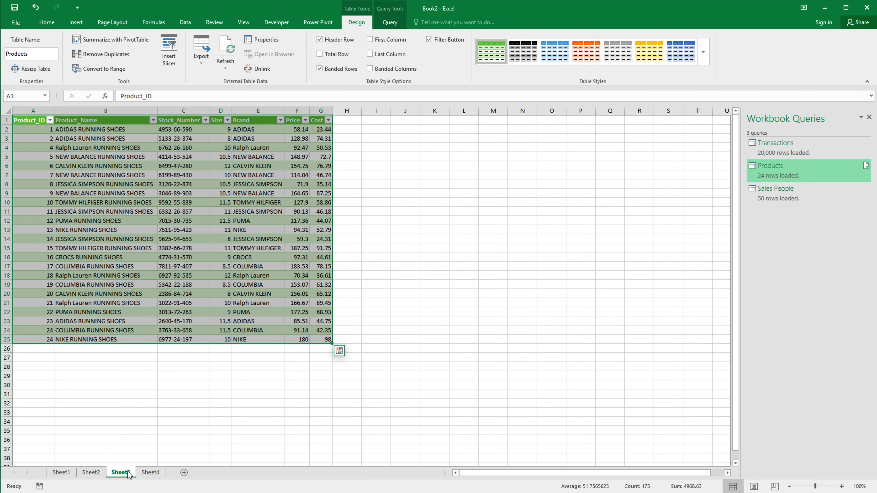
pyautogui.rightClick(128, 475)
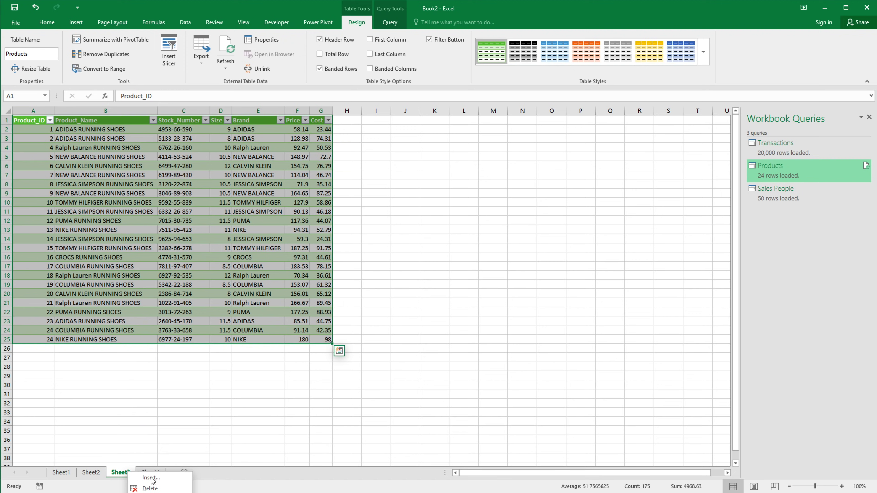
pyautogui.click(161, 489)
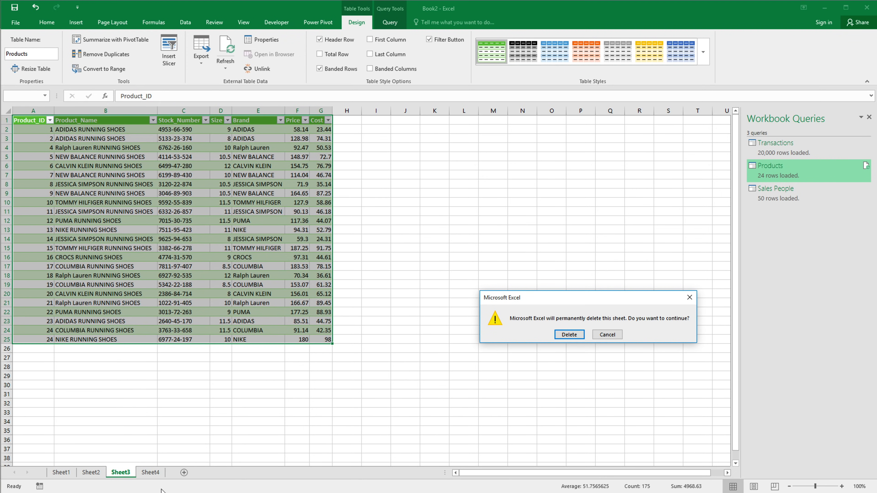
pyautogui.click(570, 335)
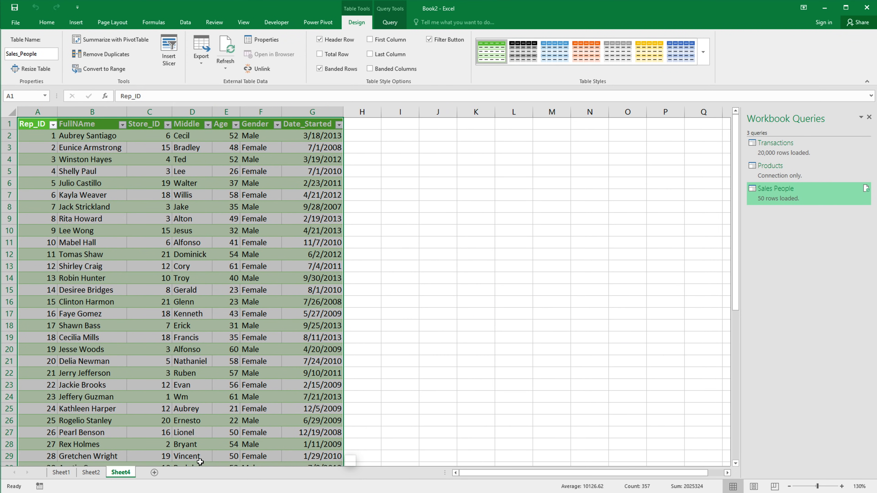
pyautogui.rightClick(123, 475)
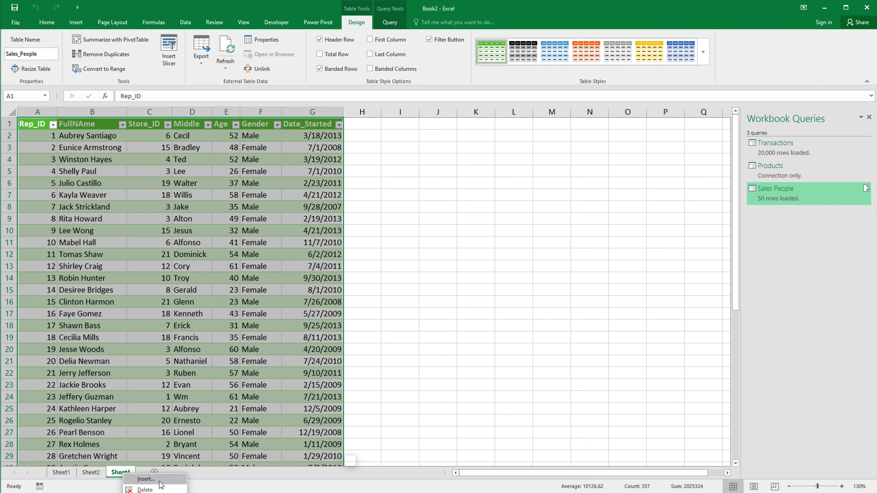
pyautogui.click(162, 488)
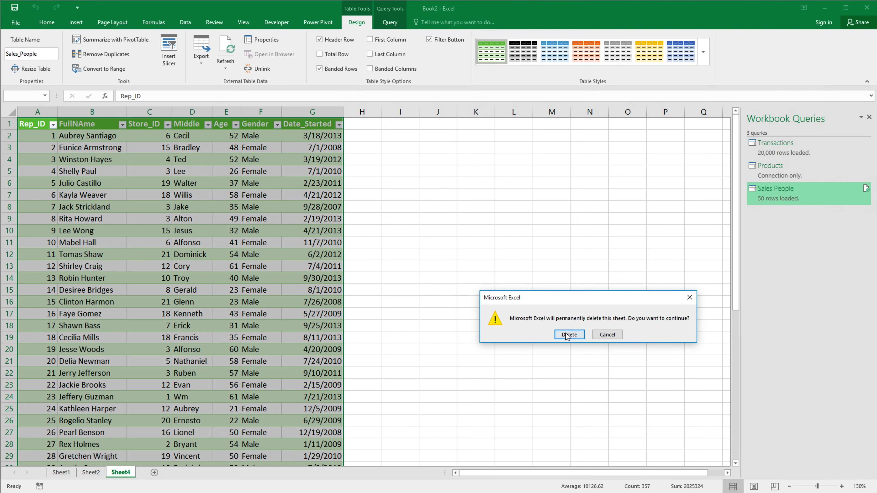
pyautogui.click(568, 334)
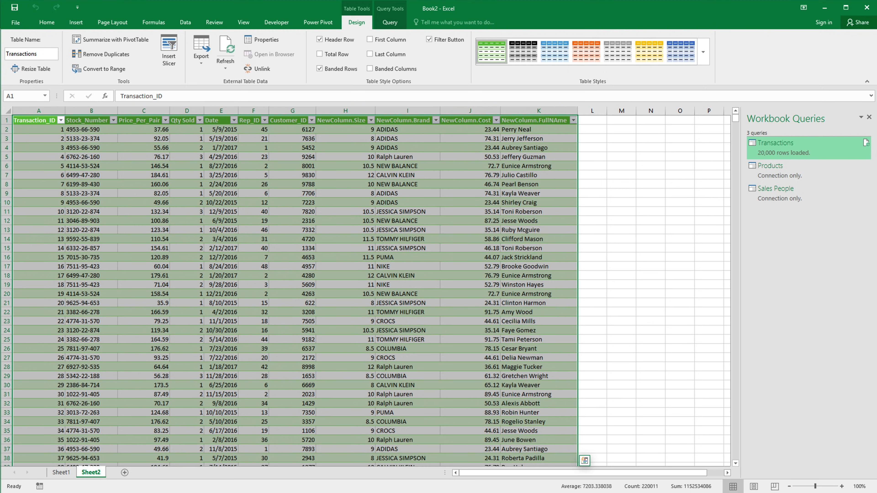
# Step: Delete the empty Sheet1 and click a cell to deselect the table
pyautogui.click(64, 475)
pyautogui.rightClick(65, 475)
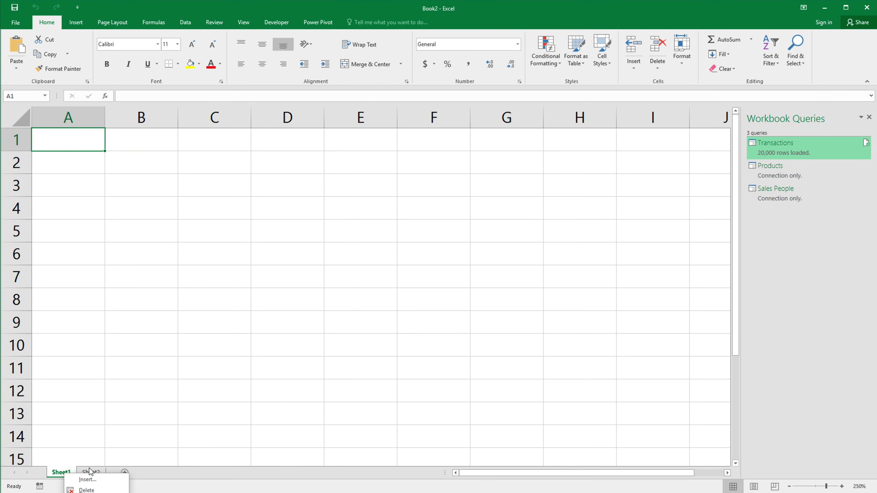
pyautogui.click(86, 488)
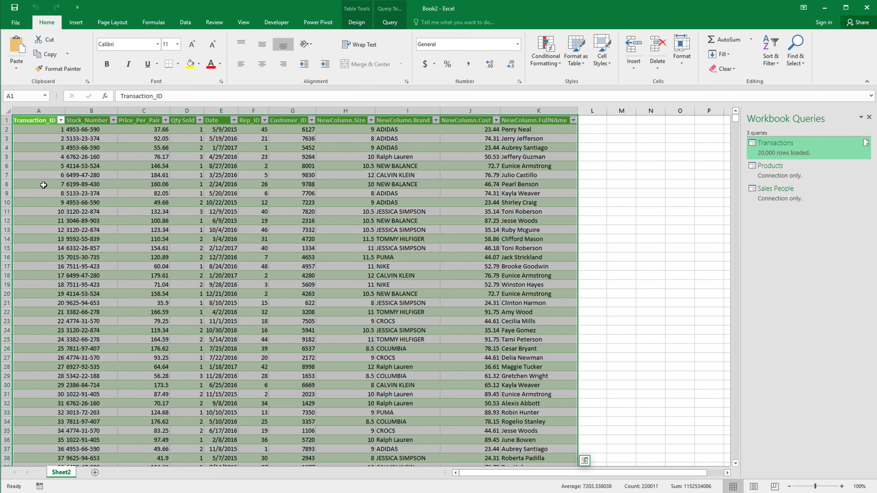
pyautogui.click(30, 121)
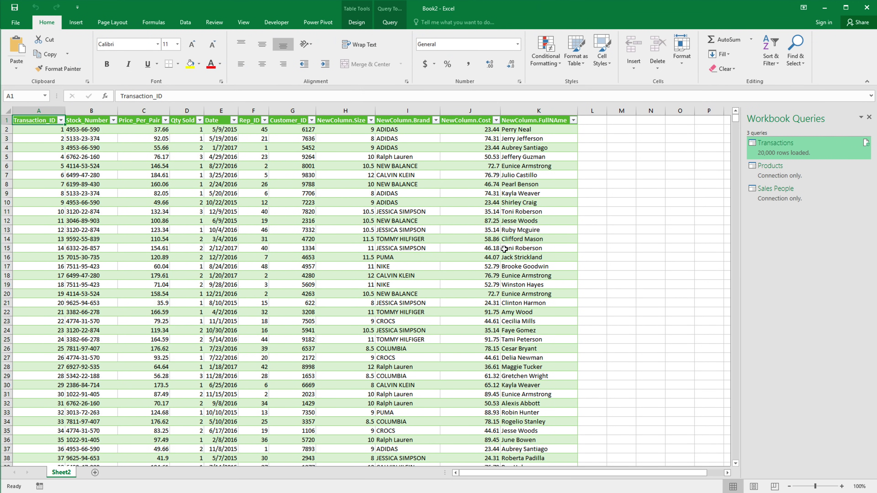